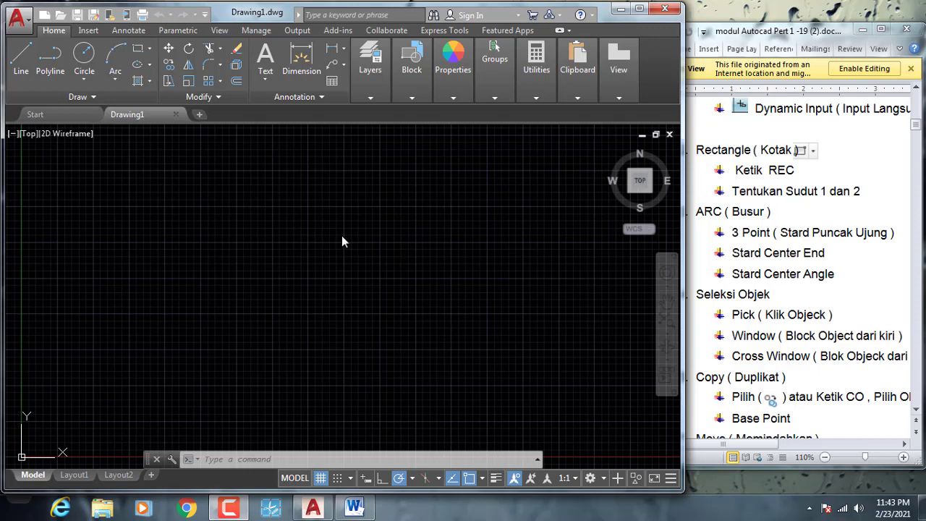
Bring the Word tutorial forward and scroll to the Rectangle (Kotak) and ARC (Busur) instructions on page 2
left_click(761, 250)
scroll(760, 250, "up", 3)
scroll(745, 250, "up", 2)
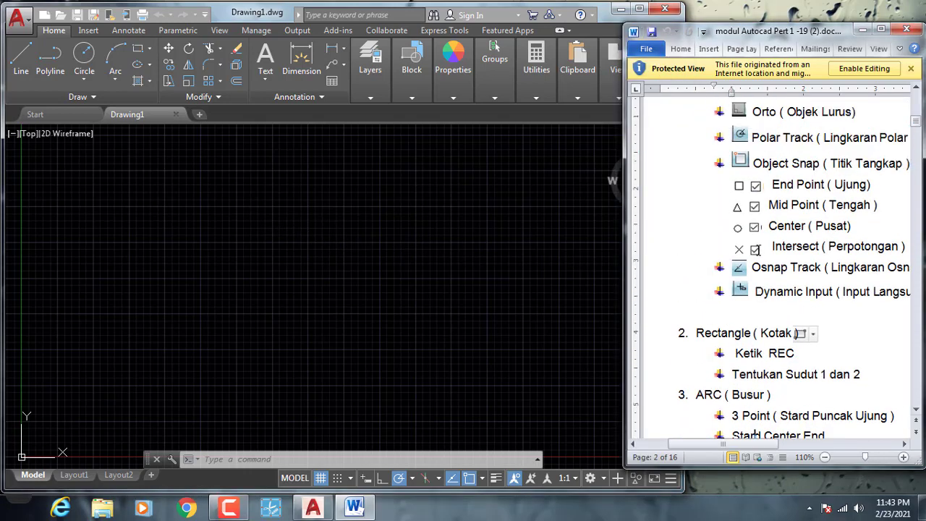
scroll(727, 248, "up", 2)
scroll(692, 241, "down", 3)
scroll(703, 258, "down", 1)
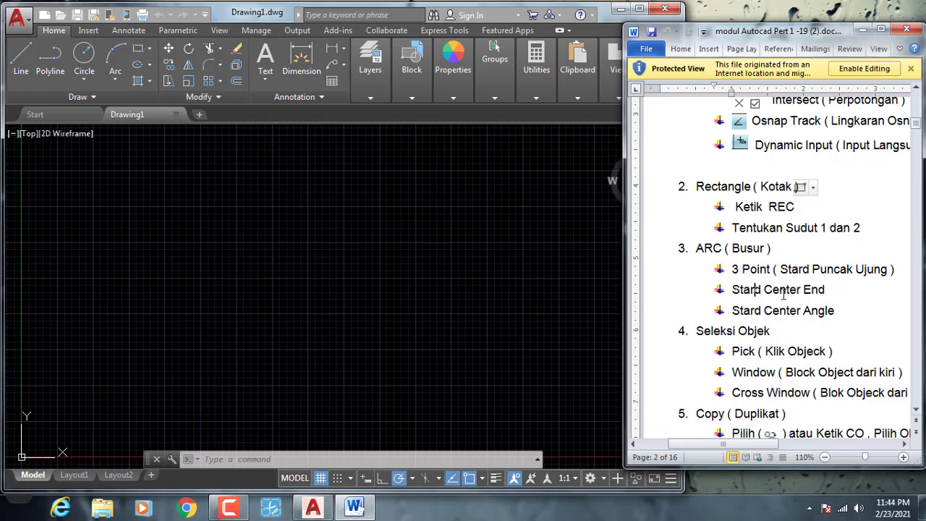
Draw a trial rectangle from a picked corner with ,15 entered for the other corner
left_click(150, 53)
left_click(152, 52)
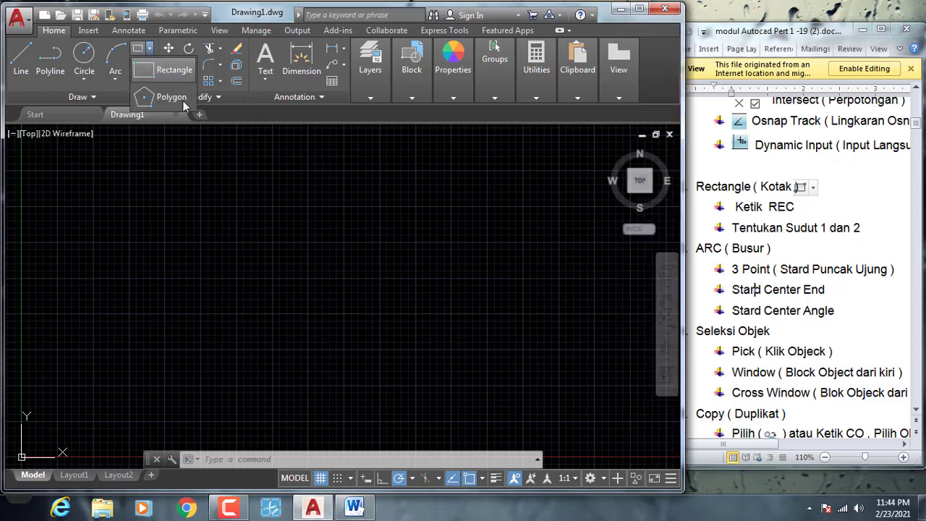
left_click(240, 384)
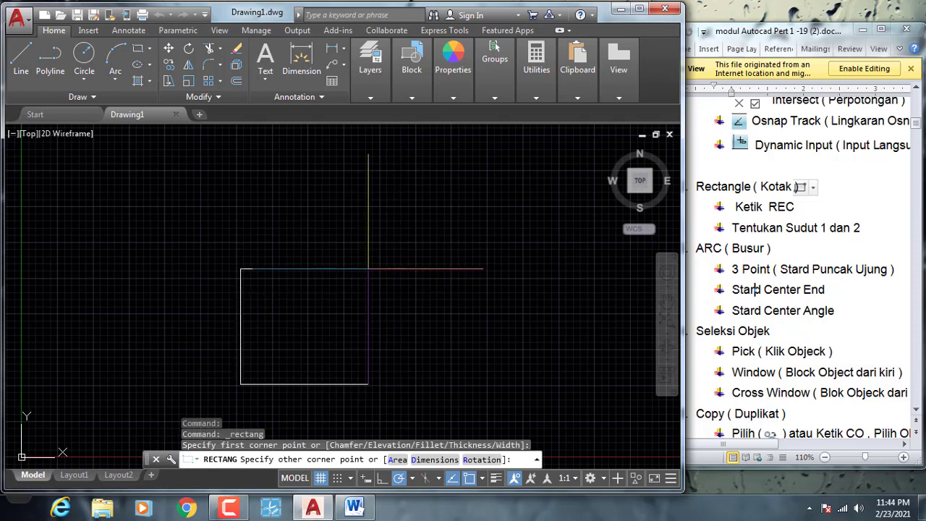
type("6,15")
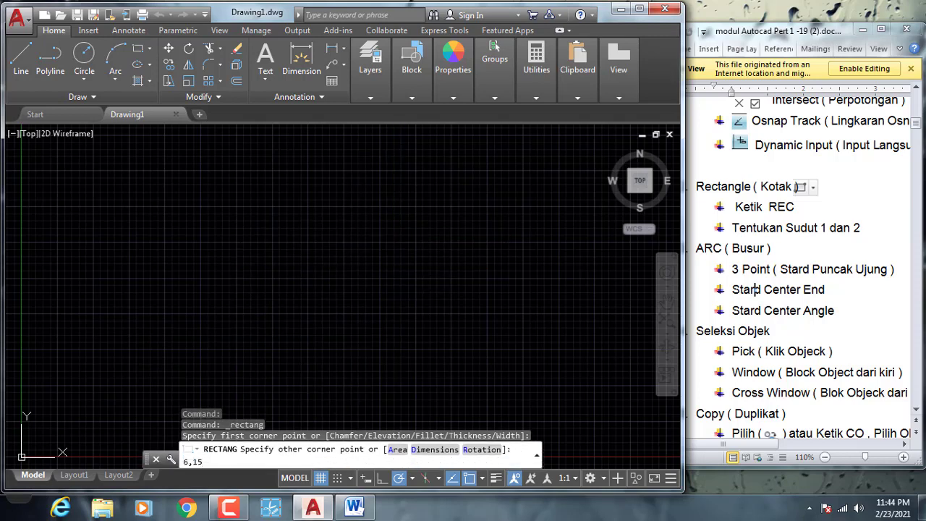
key("Return")
Erase the trial rectangle using a crossing selection and E
left_click(279, 309)
left_click(196, 278)
type("e")
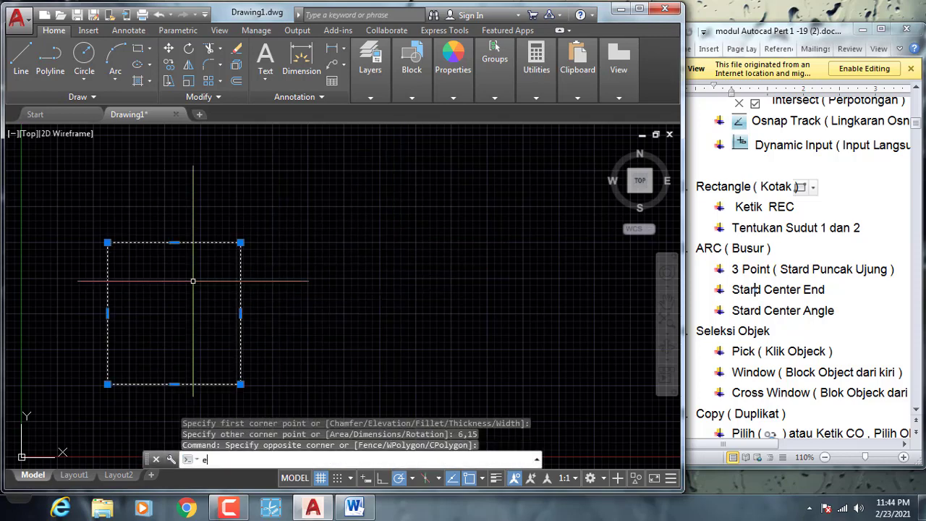
key("Return")
Start another rectangle, then cancel it before it is finished
left_click(149, 49)
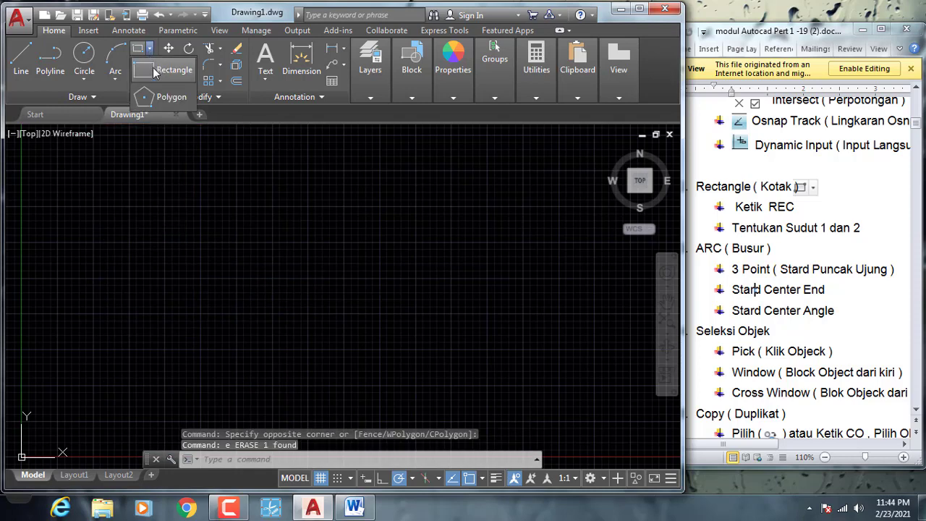
left_click(154, 73)
left_click(284, 353)
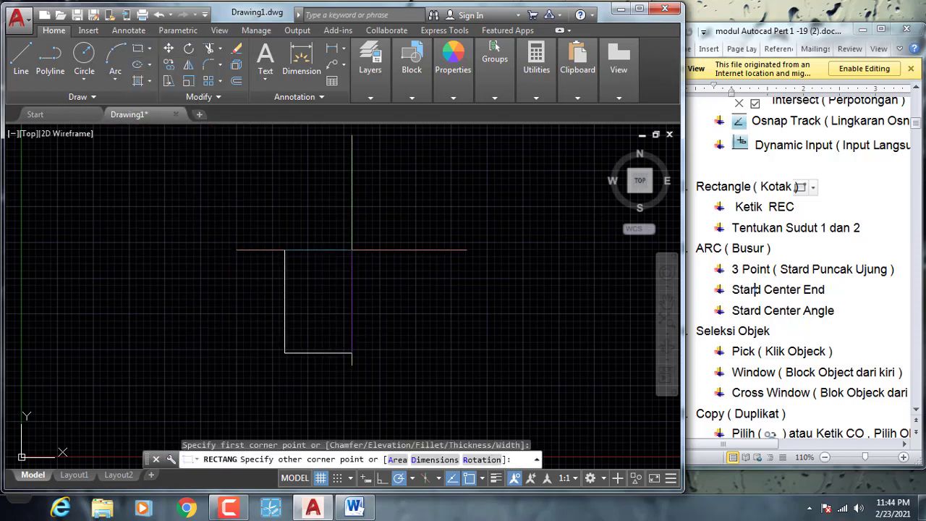
type("6,15")
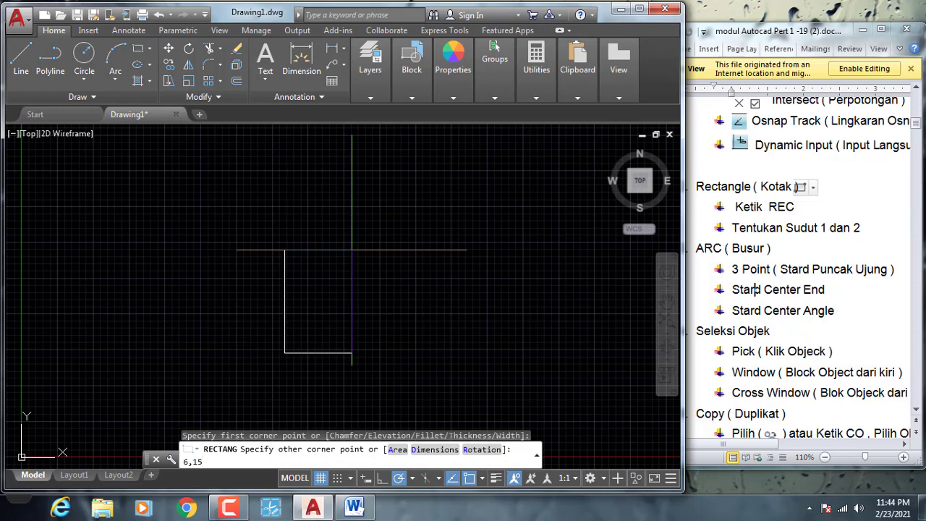
key("Escape")
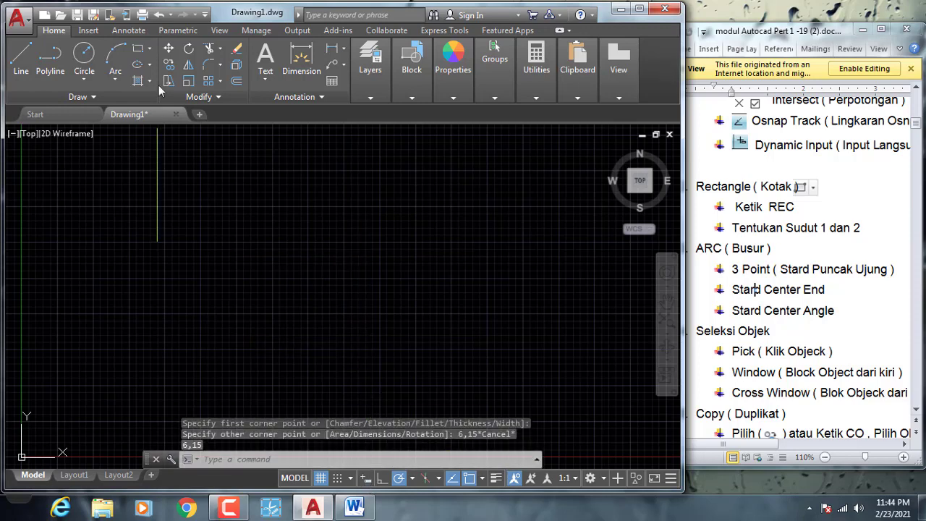
Redraw the rectangle with its opposite corner entered as 6,15
left_click(137, 51)
left_click(244, 363)
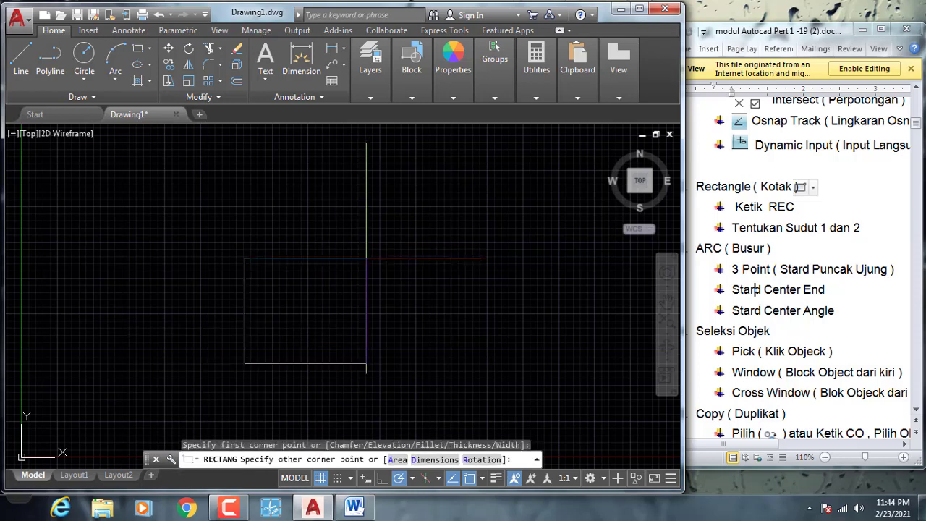
type("6,15")
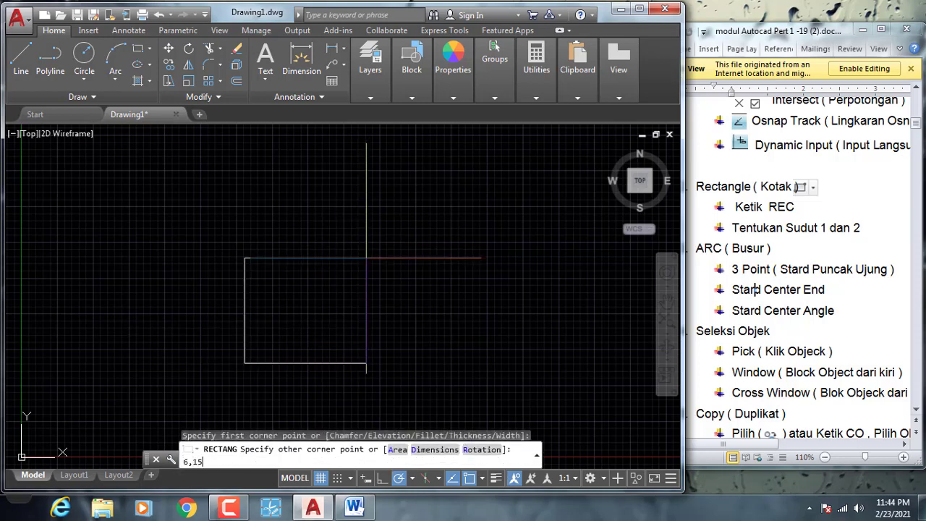
key("Return")
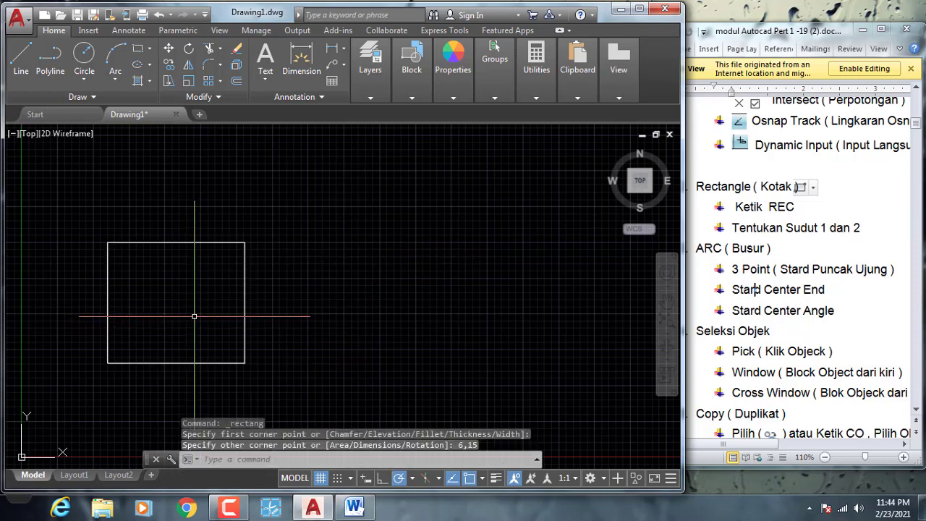
Turn on Dynamic Input in the status bar and erase the existing rectangle
left_click(366, 480)
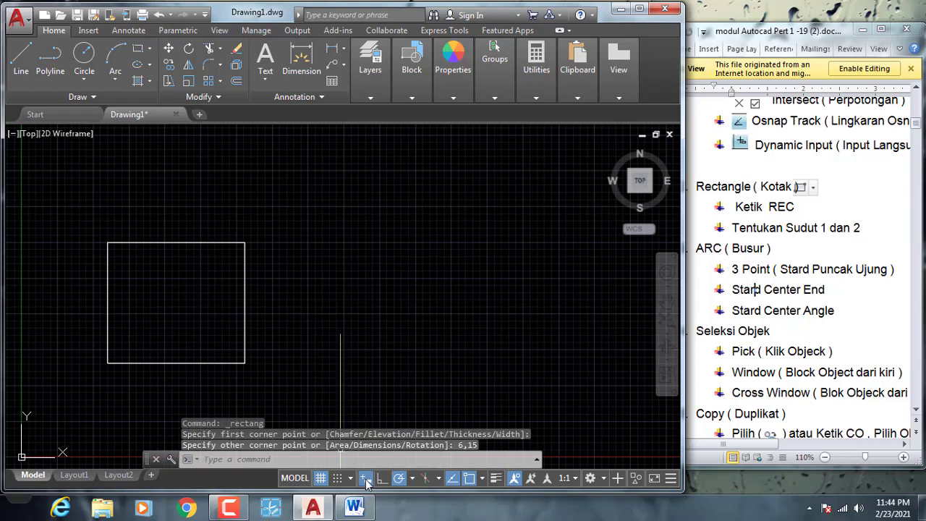
left_click(670, 478)
left_click(303, 264)
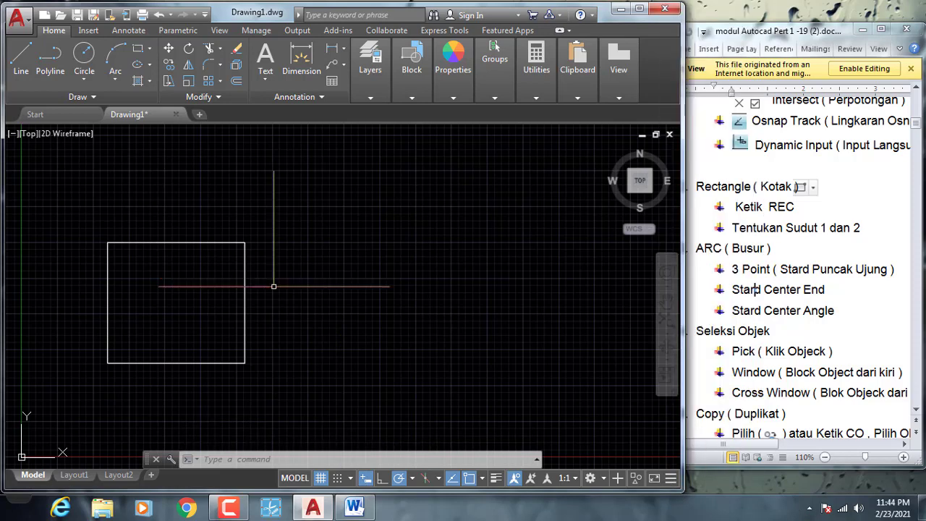
left_click(279, 283)
left_click(204, 274)
type("e")
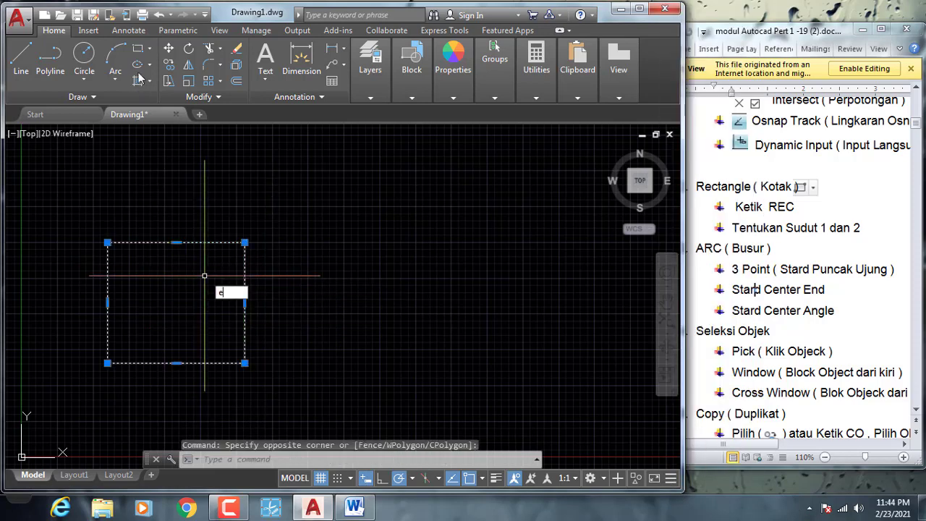
key("Return")
Draw a new 6 by 15 jamb rectangle, entering width 6 and height 15
left_click(137, 49)
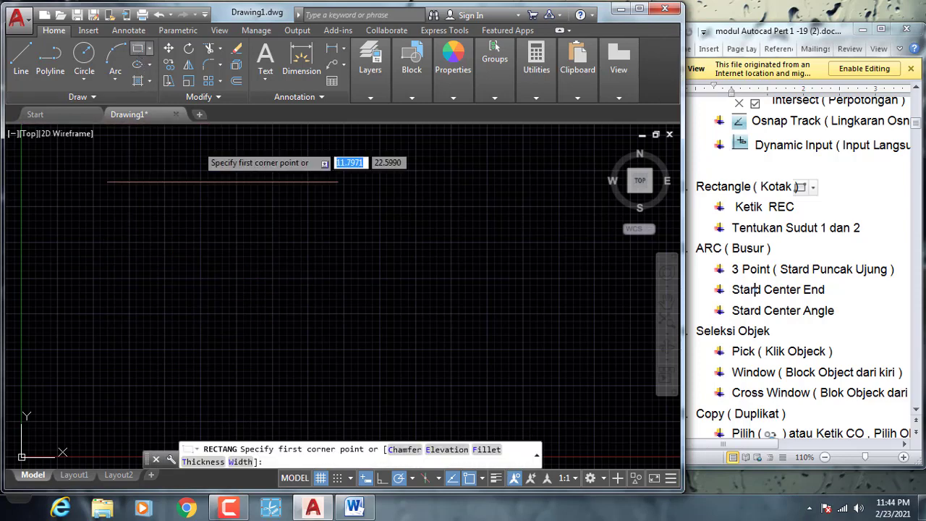
left_click(260, 382)
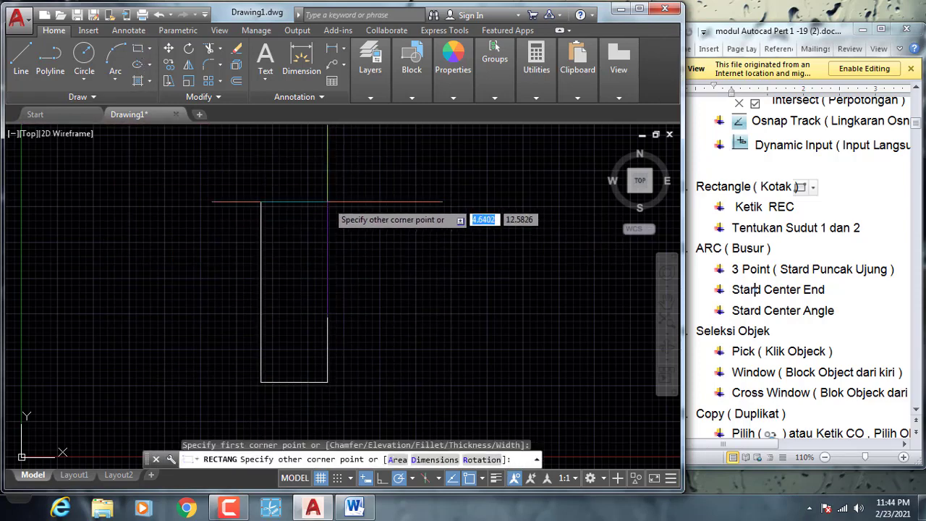
key("Tab")
type("15")
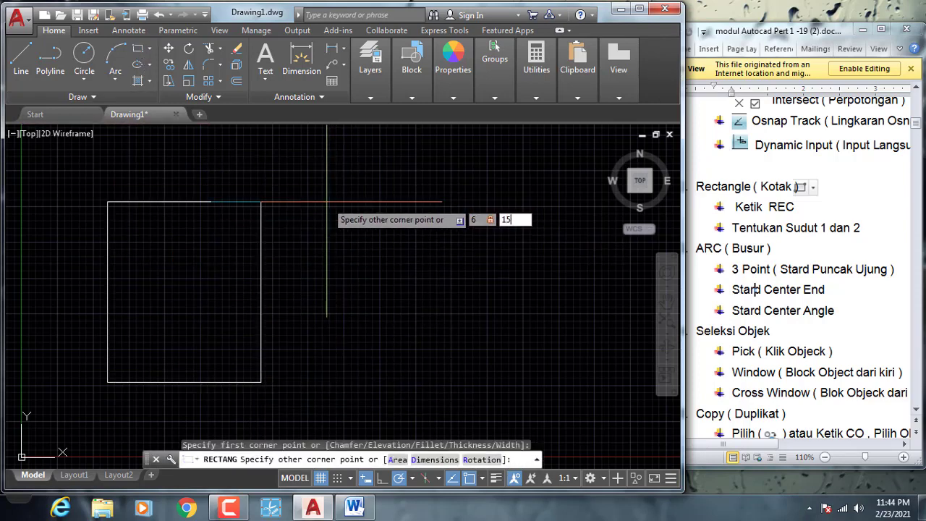
key("Return")
scroll(326, 202, "down", 2)
scroll(318, 239, "down", 3)
scroll(275, 289, "down", 2)
scroll(217, 260, "up", 1)
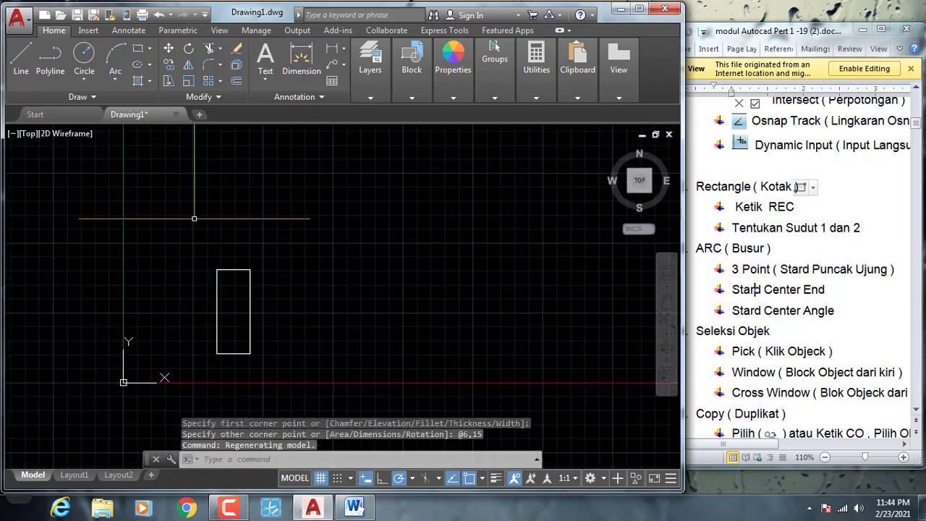
Draw a 3 by 70 door-leaf rectangle (@3,70) from the jamb's top-right corner
left_click(151, 56)
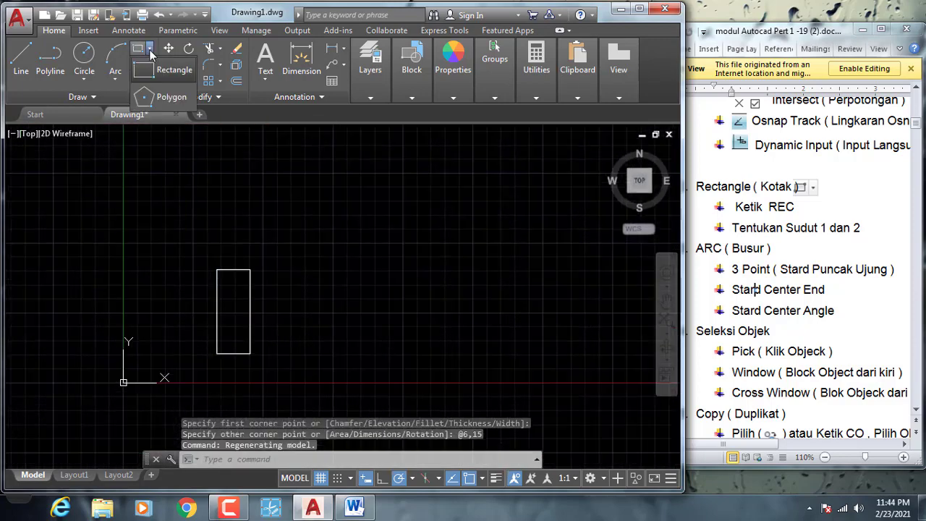
left_click(161, 75)
left_click(251, 269)
type("3")
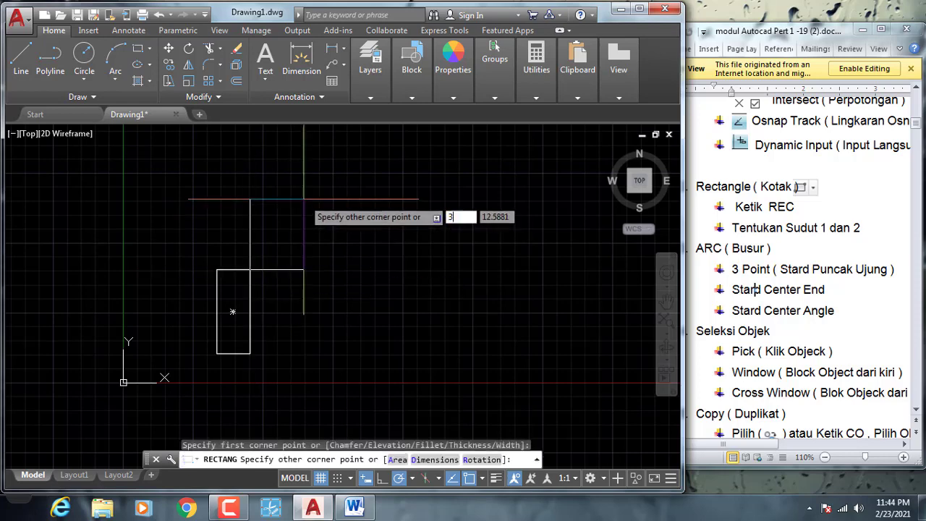
key("Tab")
type("0")
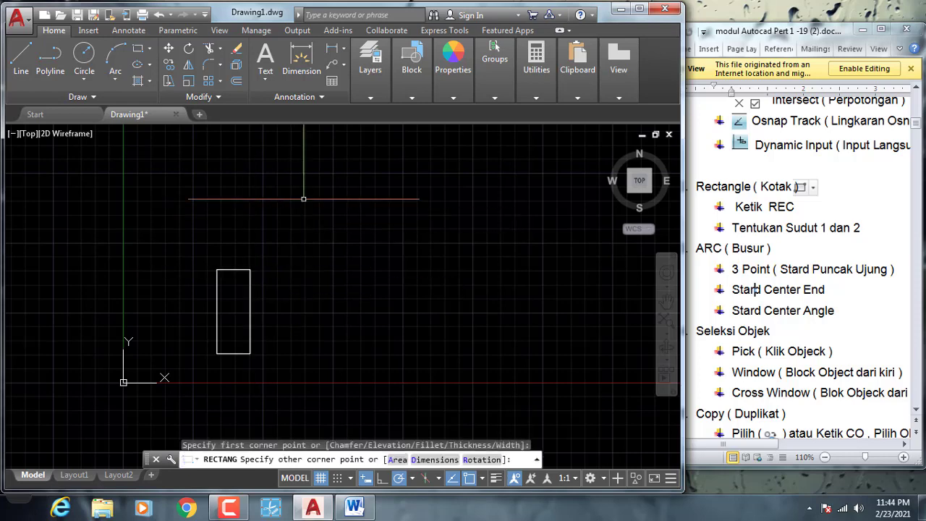
key("Return")
scroll(238, 311, "down", 2)
scroll(239, 311, "down", 2)
scroll(239, 311, "down", 2)
scroll(250, 296, "up", 2)
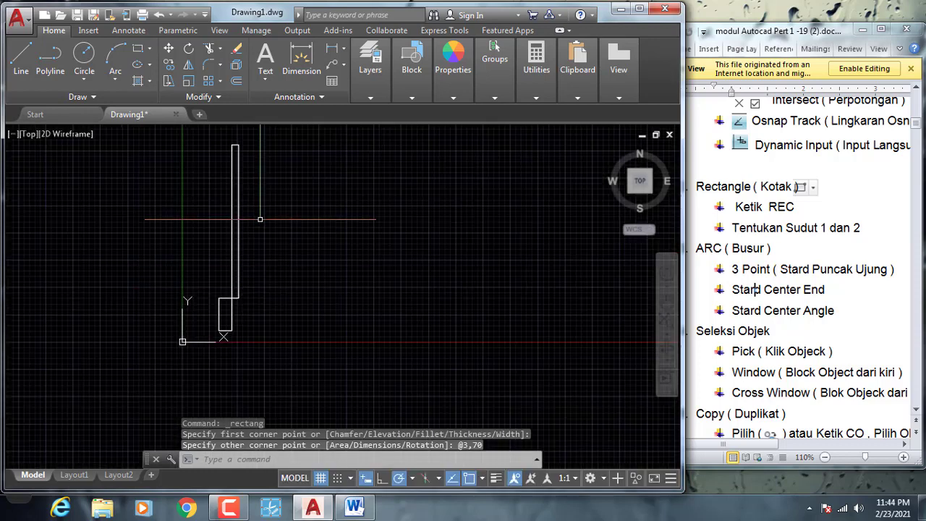
middle_click_drag(266, 299, 254, 308)
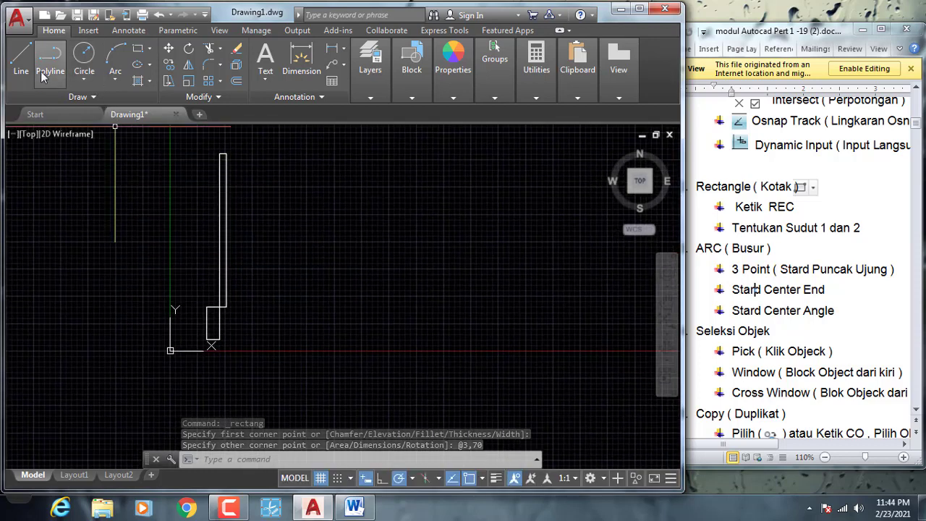
Start a line at the jamb's corner, then cancel it
left_click(18, 65)
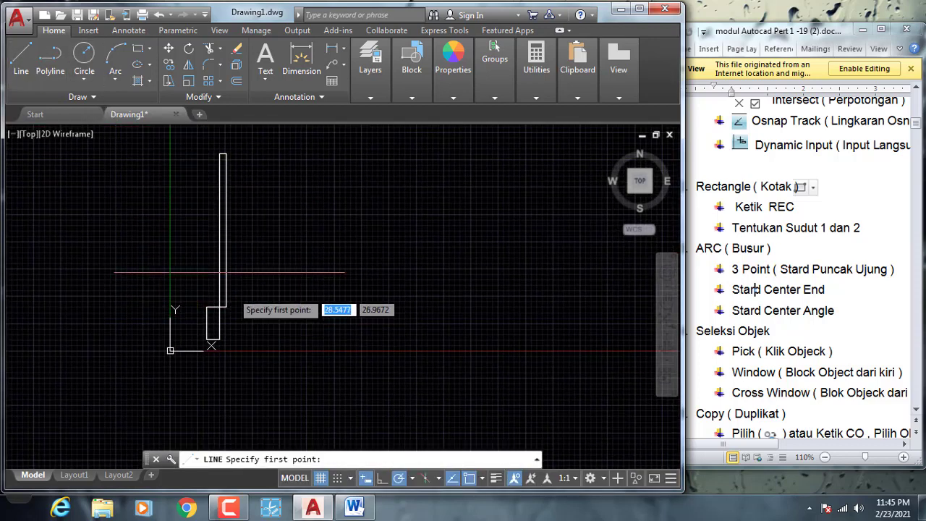
scroll(225, 348, "up", 2)
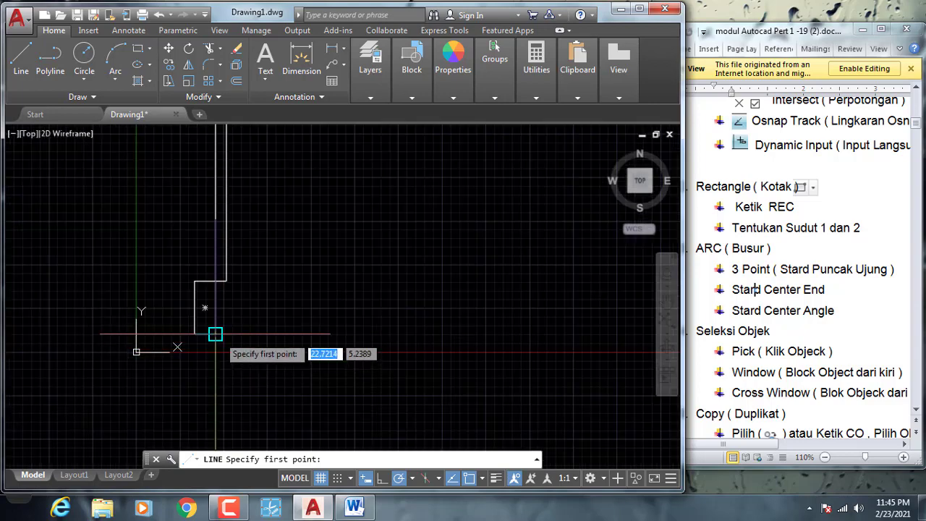
left_click(215, 333)
key("Escape")
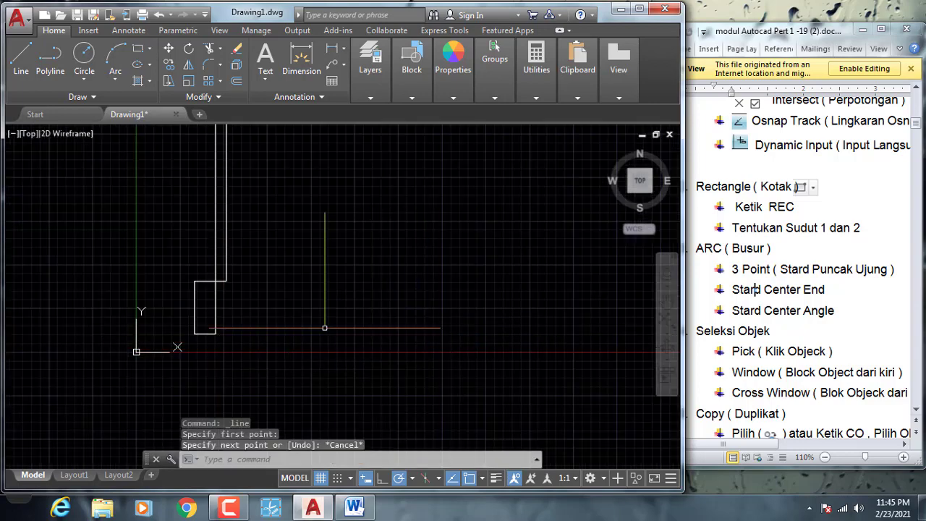
scroll(319, 333, "down", 3)
scroll(282, 292, "up", 4)
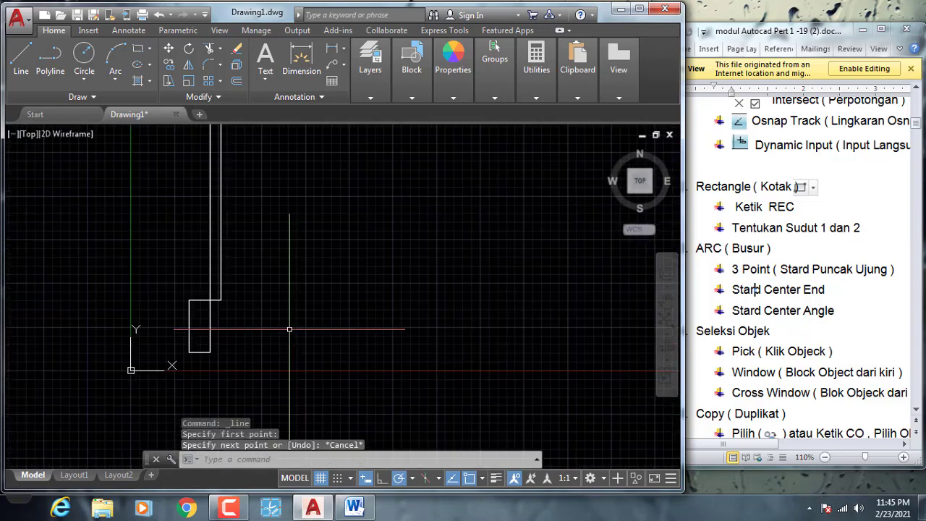
Rotate the leaf rectangle 90° about the jamb's top corner so it lies horizontally
left_click(193, 52)
left_click(269, 190)
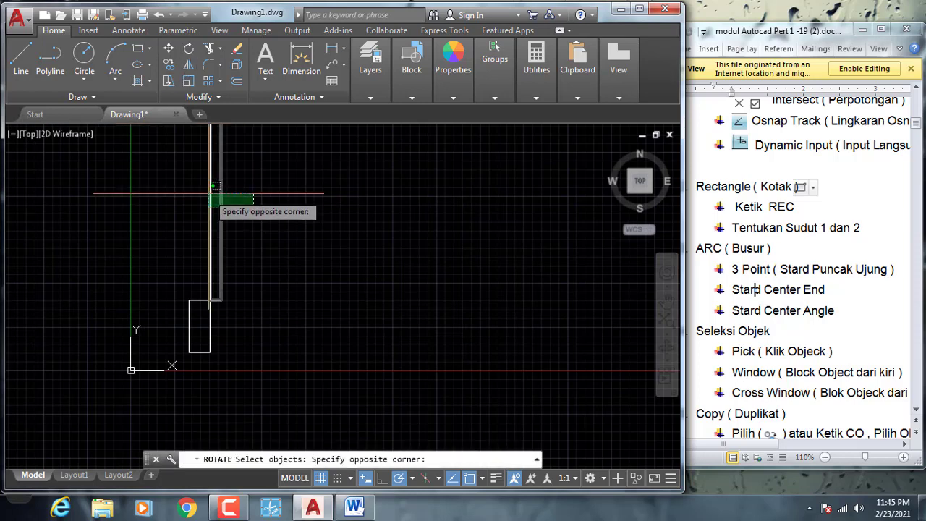
left_click(217, 215)
key("Return")
scroll(217, 304, "up", 2)
scroll(217, 301, "up", 2)
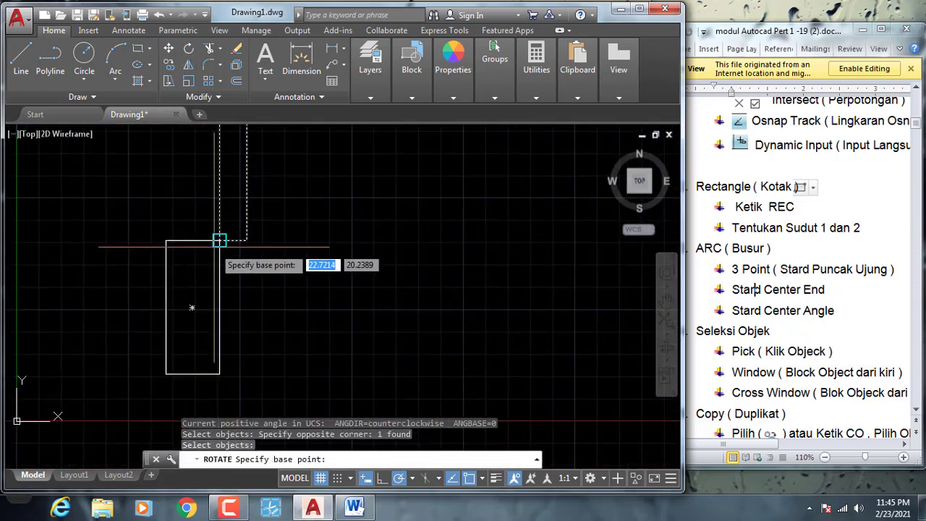
left_click(219, 240)
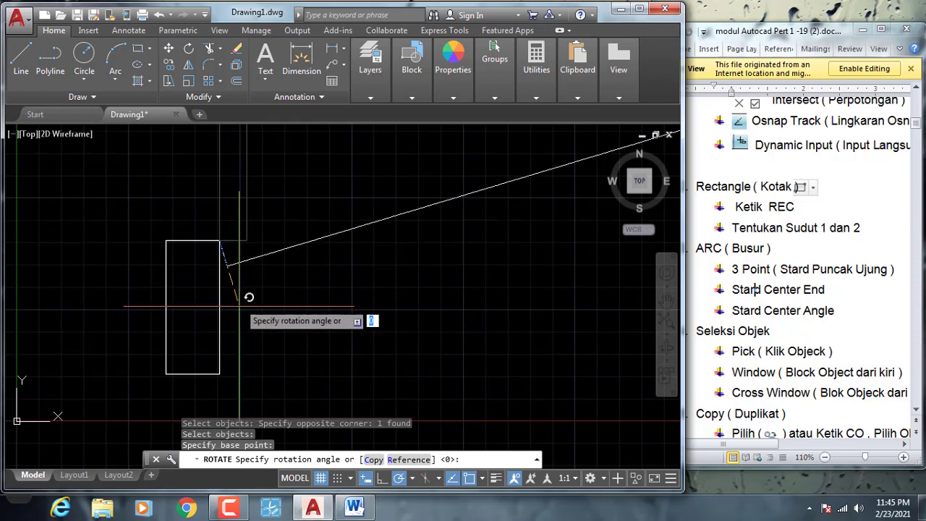
left_click(220, 378)
scroll(219, 378, "down", 4)
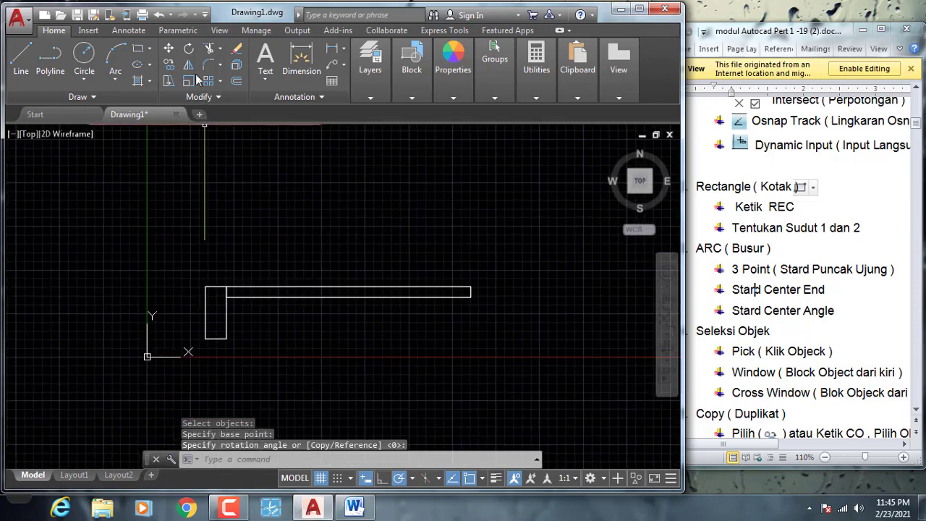
Mirror the jamb across a vertical line through the leaf's midpoint, keeping the original
left_click(190, 67)
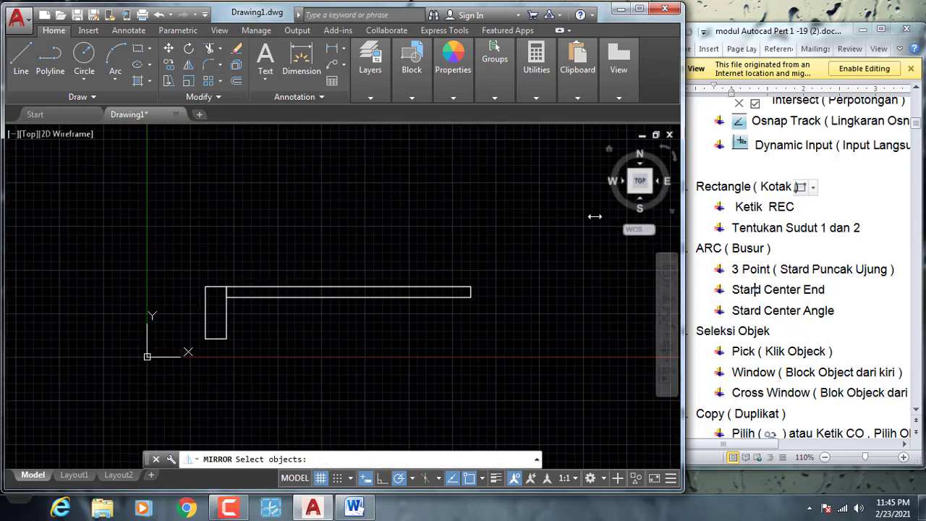
left_click(173, 251)
left_click(278, 340)
key("Return")
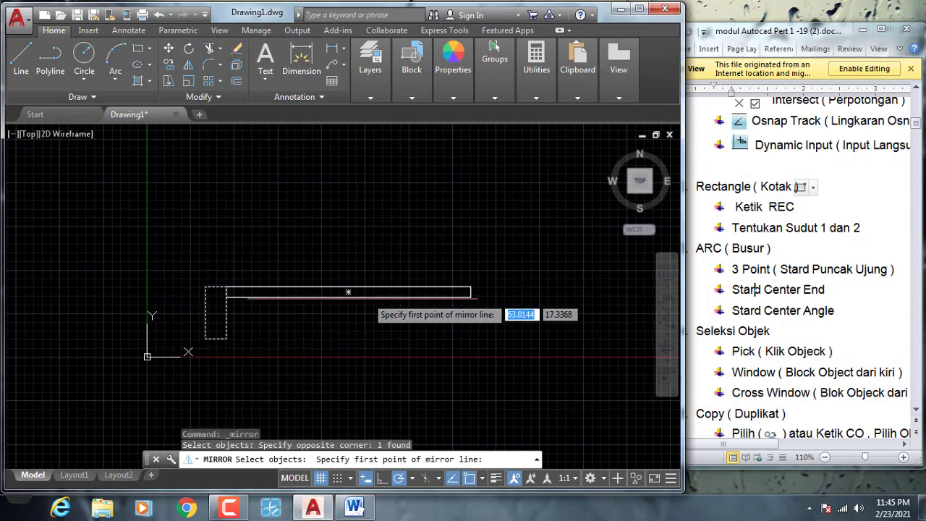
left_click(348, 292)
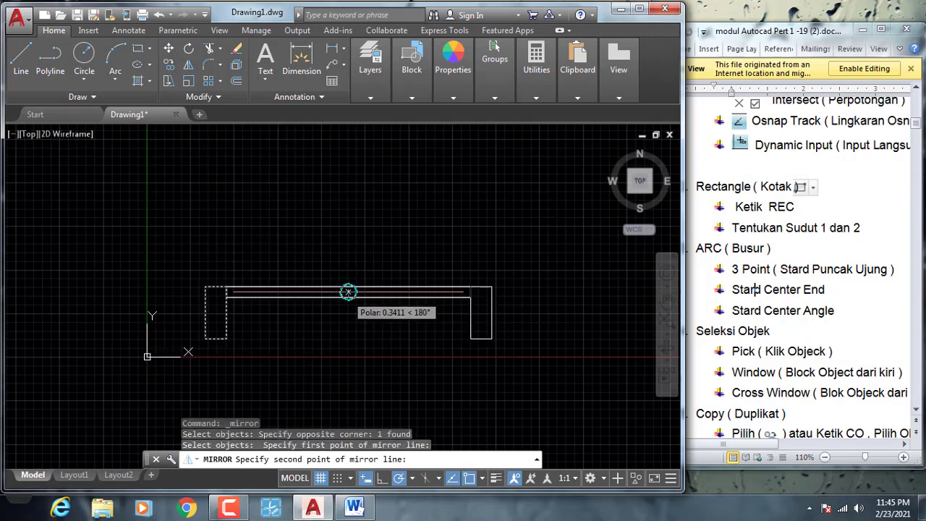
left_click(348, 171)
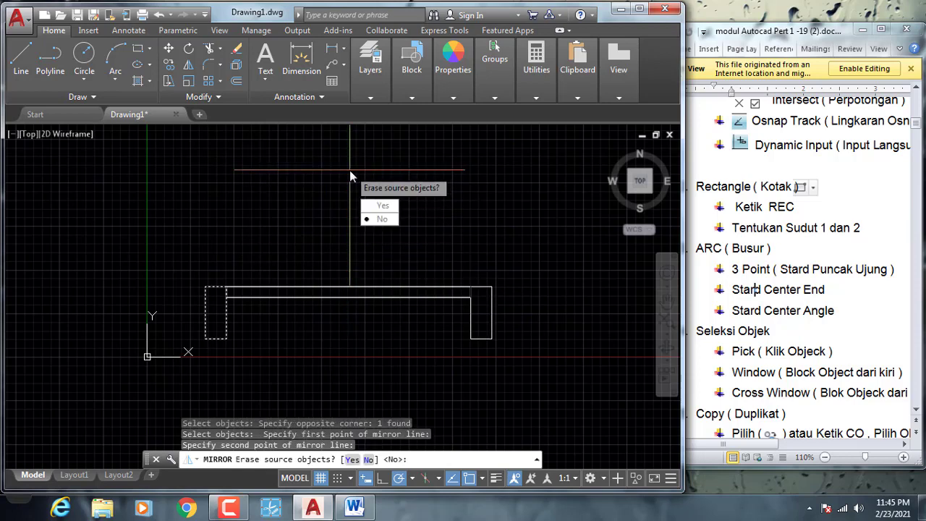
left_click(381, 220)
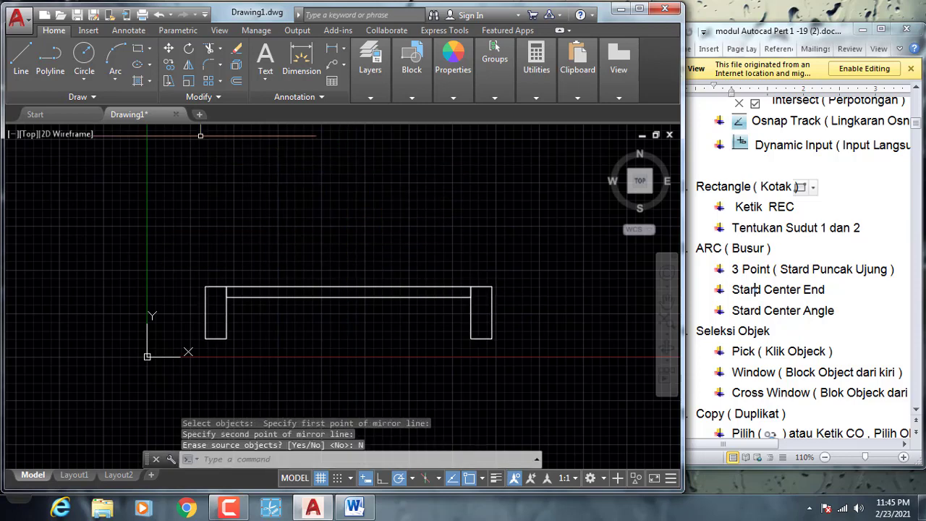
left_click(188, 48)
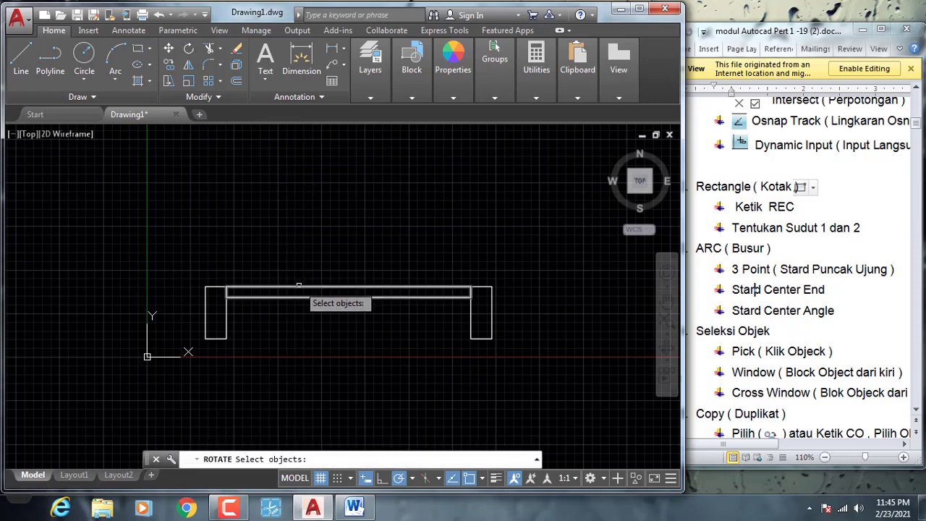
Rotate the leaf 90° about the jamb's corner so it stands upright again
left_click(299, 287)
key("Return")
left_click(226, 288)
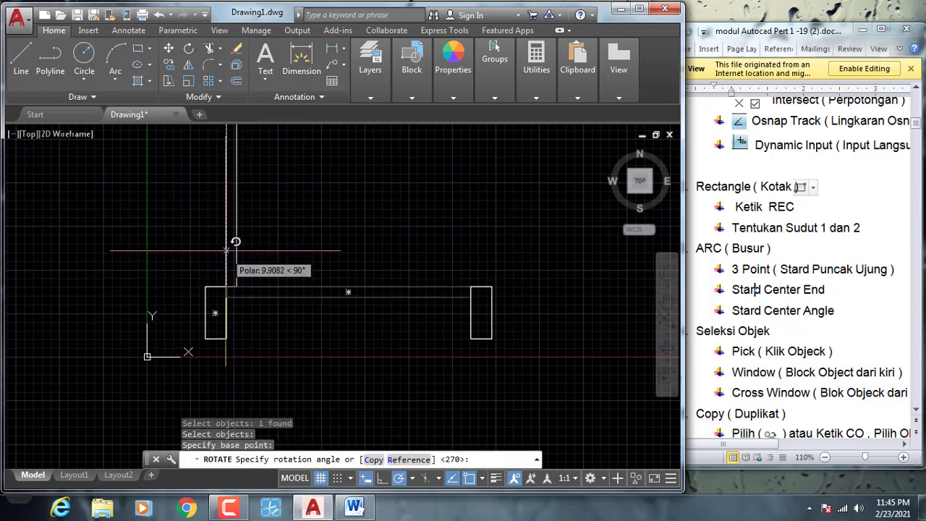
left_click(225, 209)
scroll(220, 316, "down", 3)
Copy the jambs-and-leaf set rightward so three door sets sit in a row
middle_click_drag(221, 316, 190, 325)
left_click(165, 241)
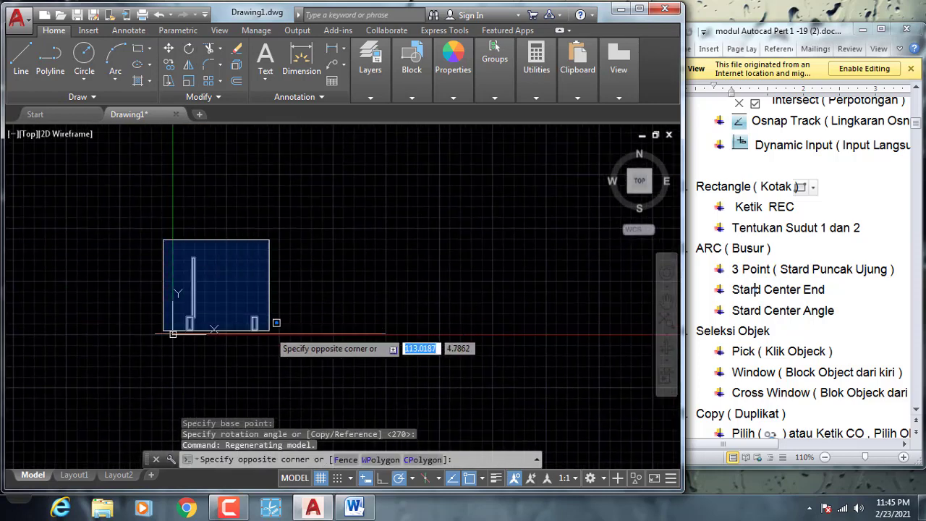
left_click(276, 334)
left_click(169, 64)
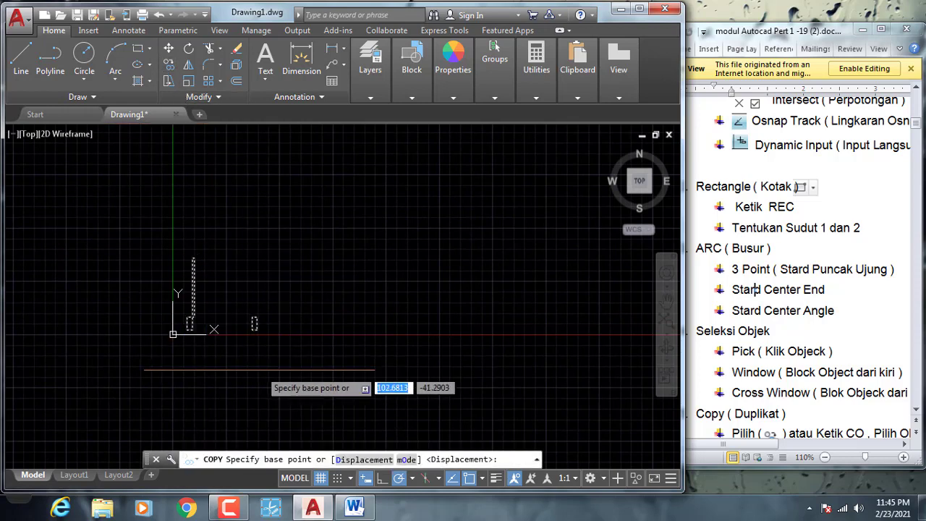
left_click(217, 323)
left_click(445, 323)
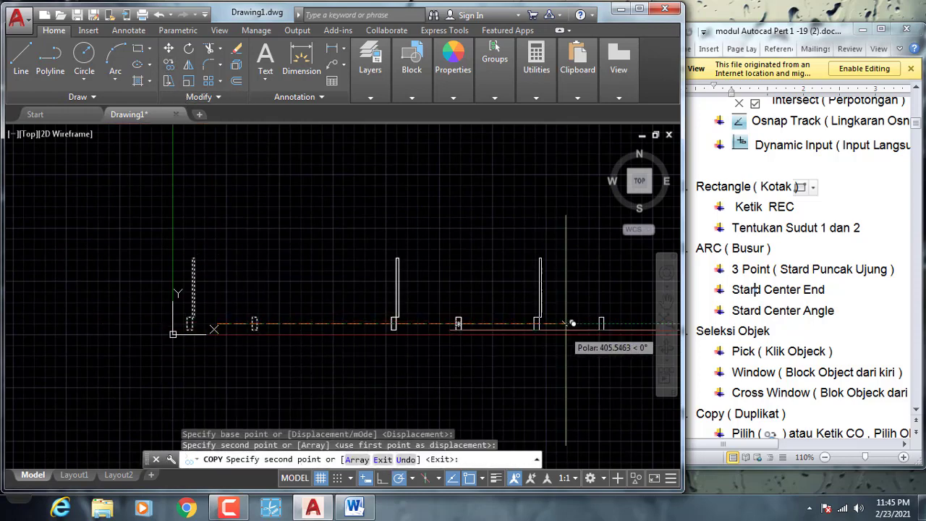
left_click(596, 323)
key("Return")
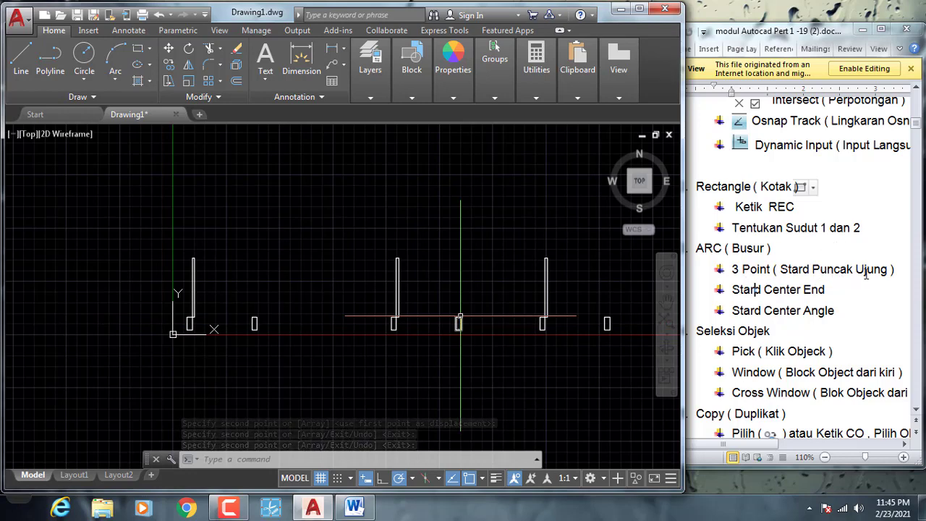
left_click(263, 285)
Draw the first door's 3-point swing arc from the leaf top down to the right jamb
scroll(199, 287, "up", 2)
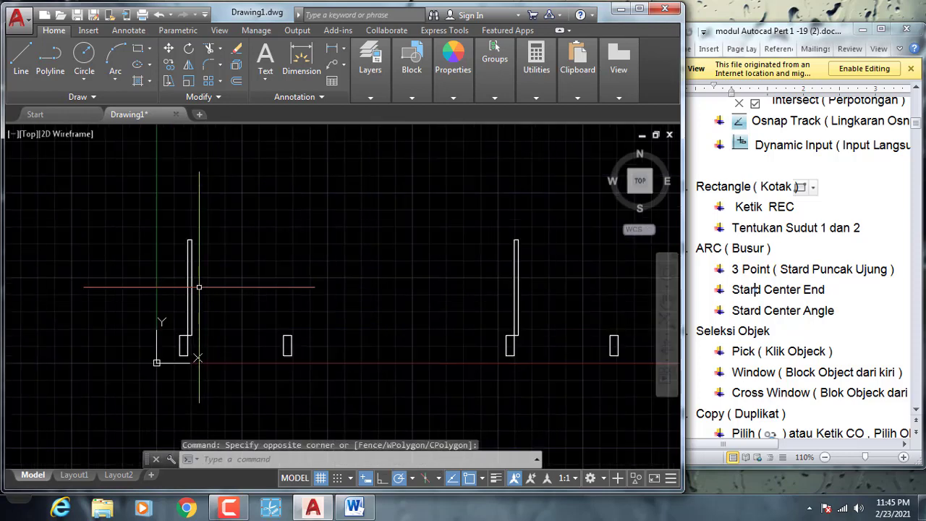
middle_click_drag(199, 288, 212, 219)
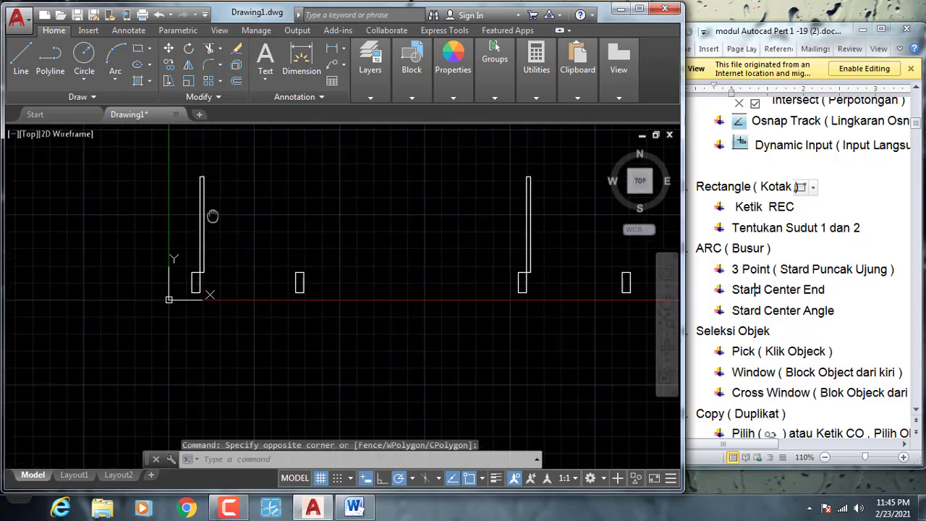
left_click(115, 82)
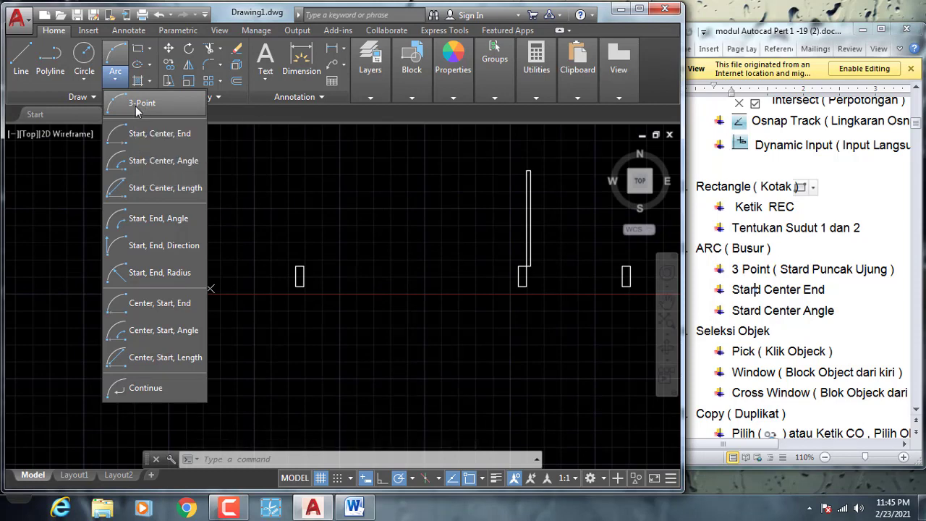
left_click(136, 105)
scroll(420, 181, "up", 3)
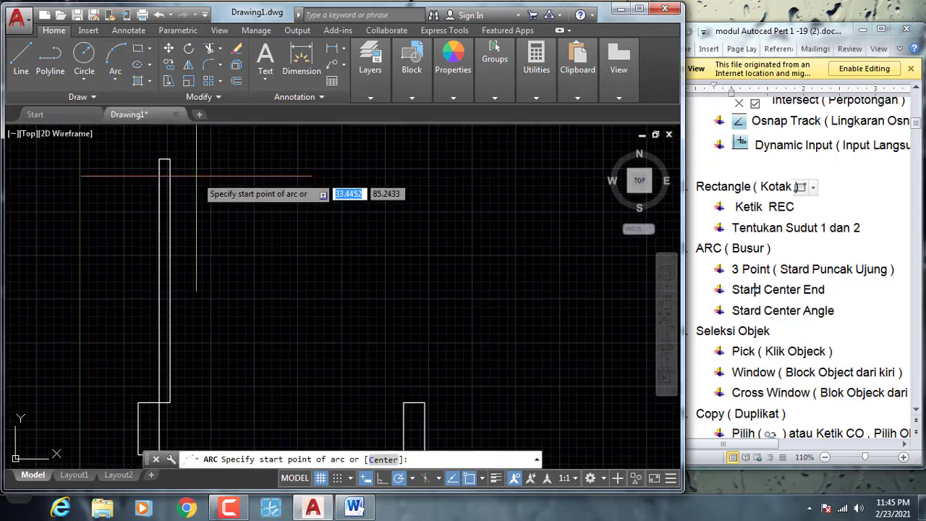
left_click(136, 148)
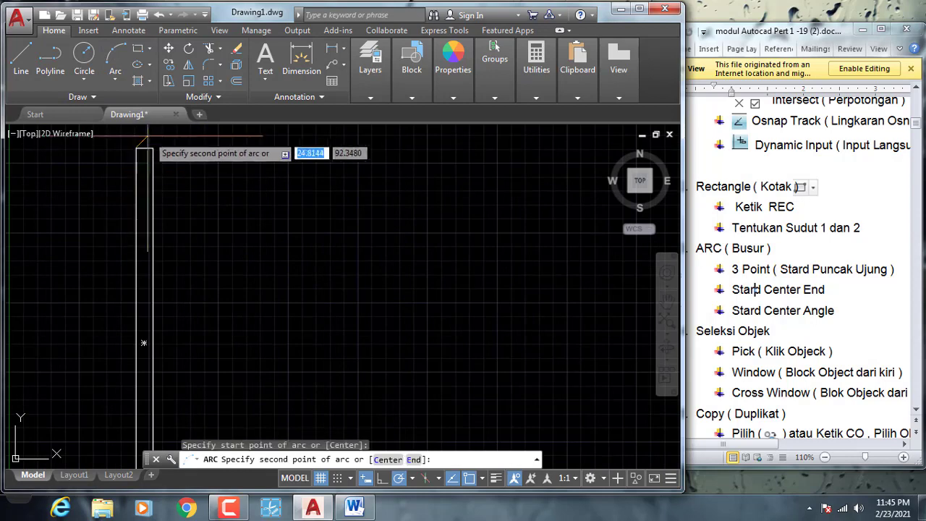
left_click(151, 148)
scroll(239, 188, "down", 3)
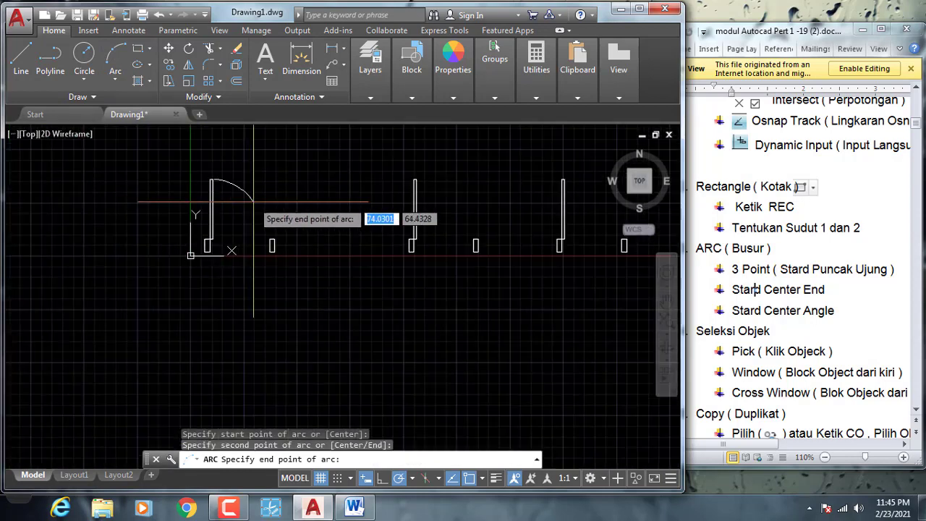
scroll(267, 217, "up", 1)
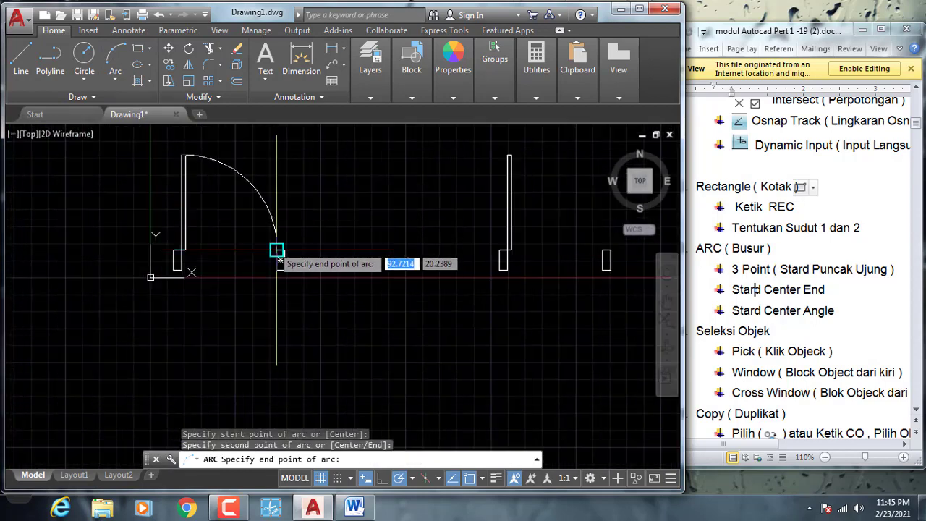
left_click(273, 244)
middle_click_drag(445, 216, 340, 245)
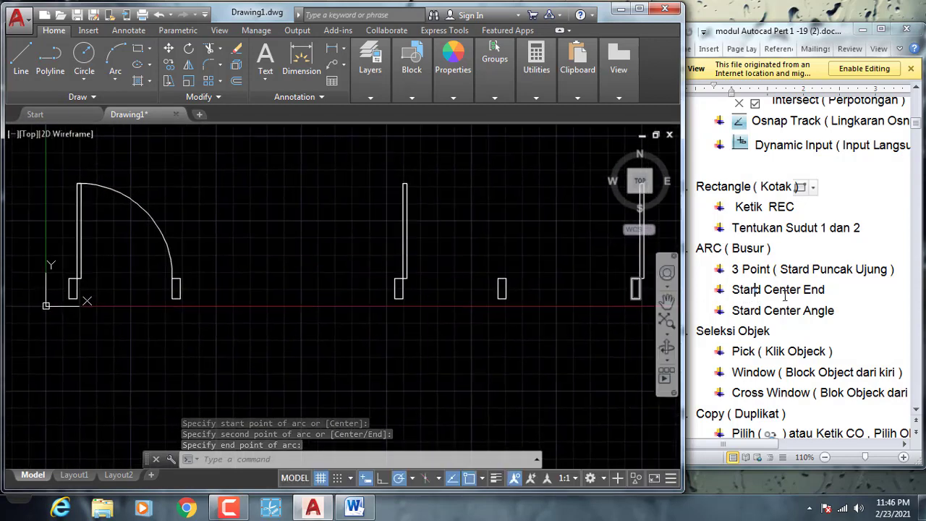
left_click(585, 263)
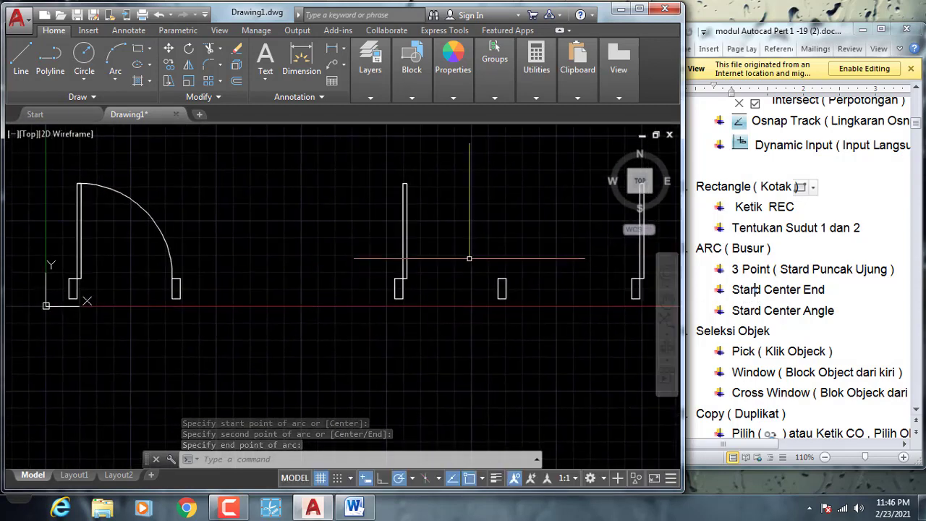
Draw the second door's swing arc with Start, Center, End, from right jamb to leaf top
left_click(115, 81)
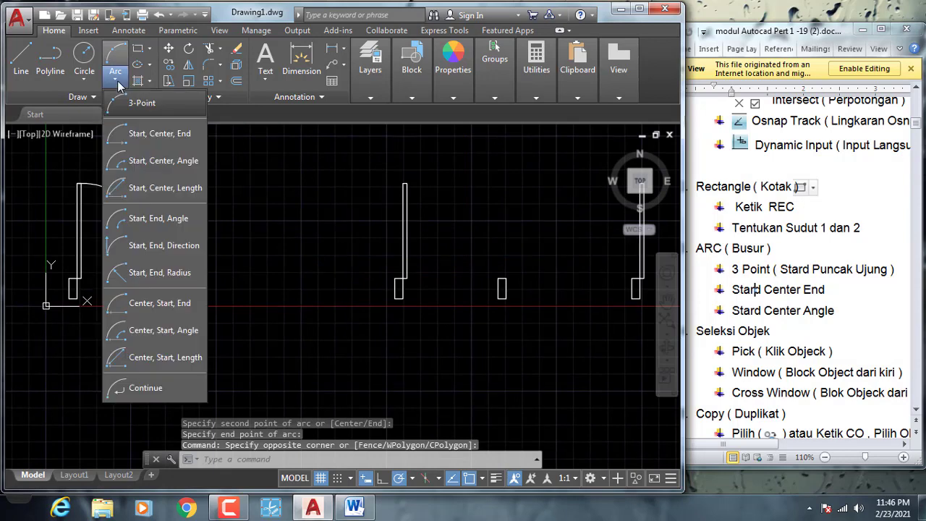
left_click(159, 139)
scroll(462, 238, "up", 4)
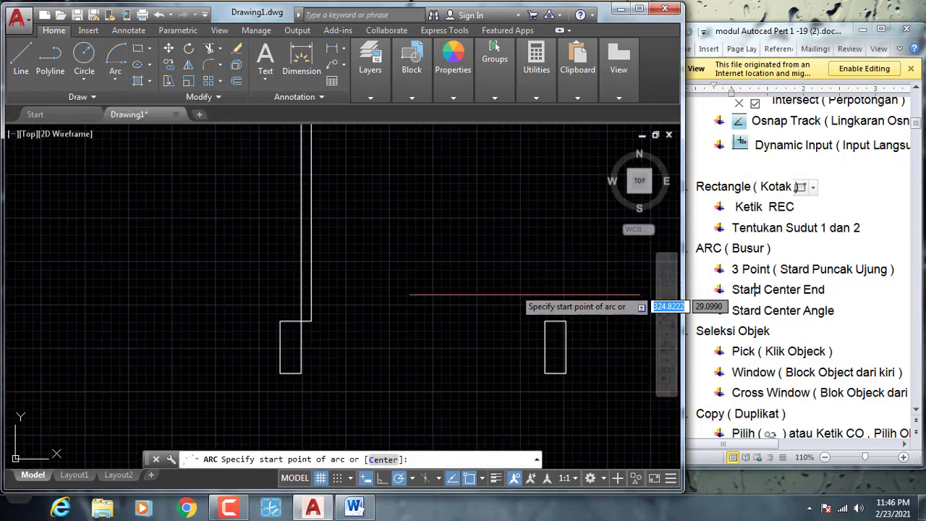
left_click(545, 321)
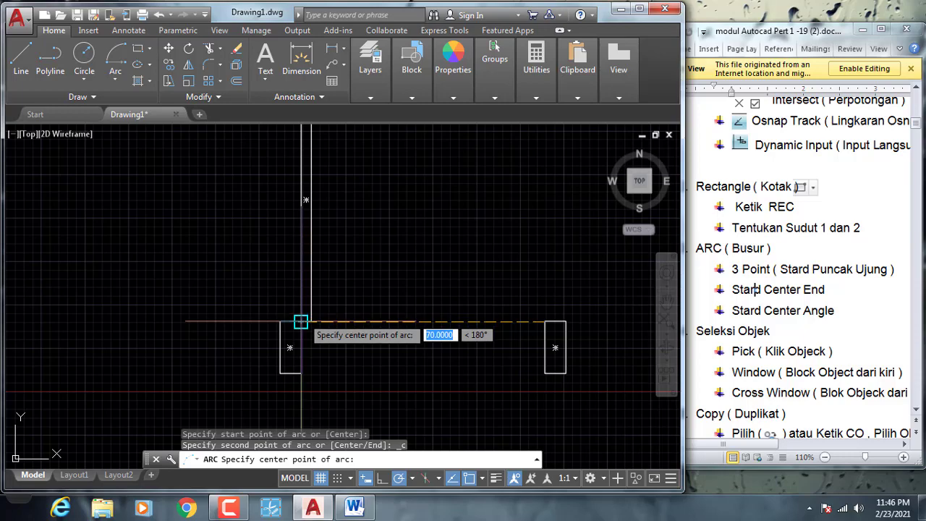
left_click(301, 321)
scroll(329, 216, "up", 2)
scroll(329, 212, "up", 2)
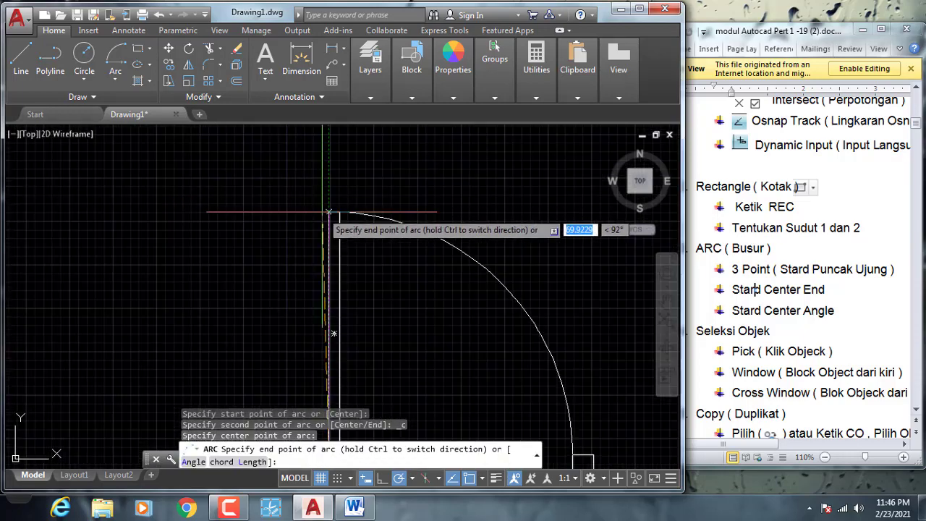
left_click(329, 212)
scroll(329, 211, "down", 6)
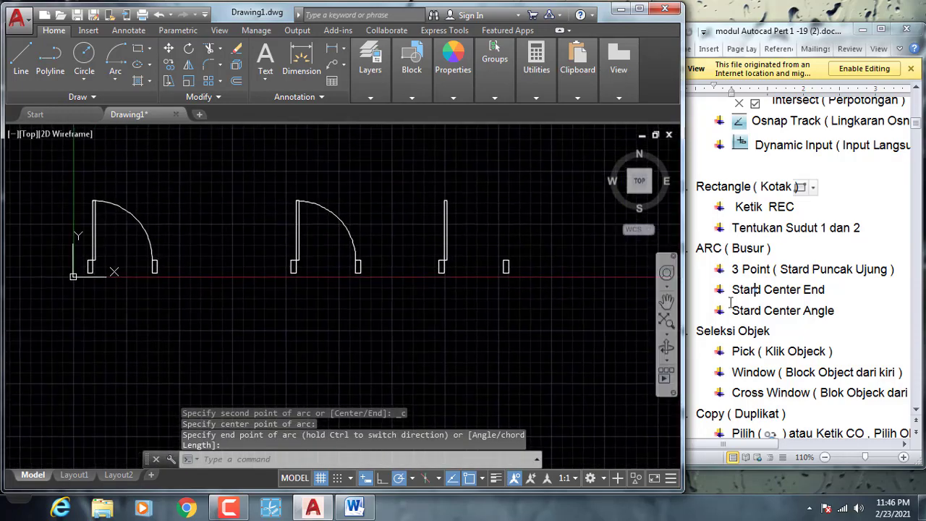
scroll(382, 165, "up", 3)
middle_click_drag(382, 165, 259, 166)
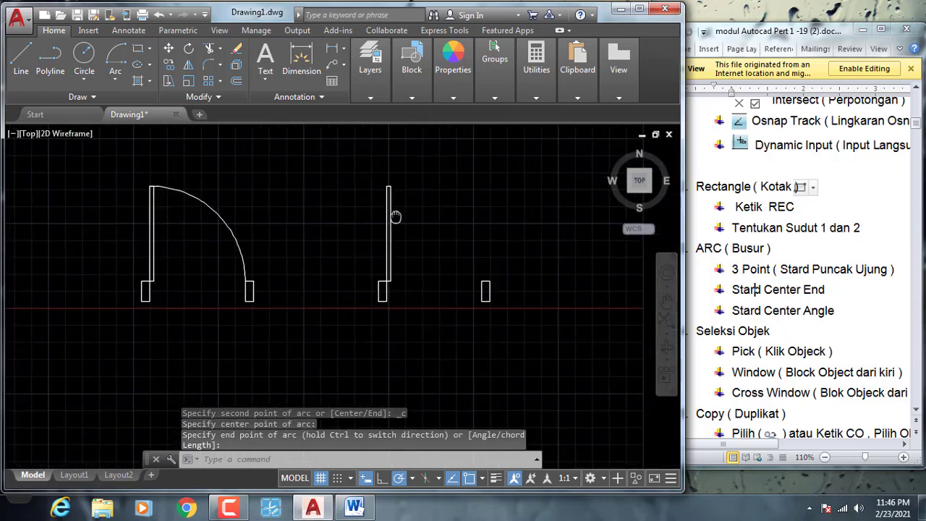
scroll(259, 166, "down", 1)
Begin the third door's Start, Center, Angle arc, picking its start and leaf-base center
left_click(118, 83)
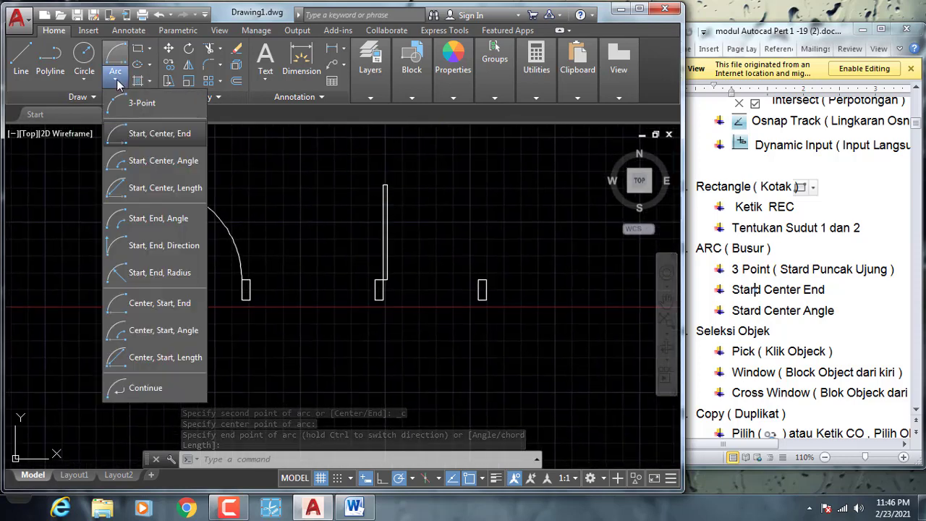
left_click(158, 160)
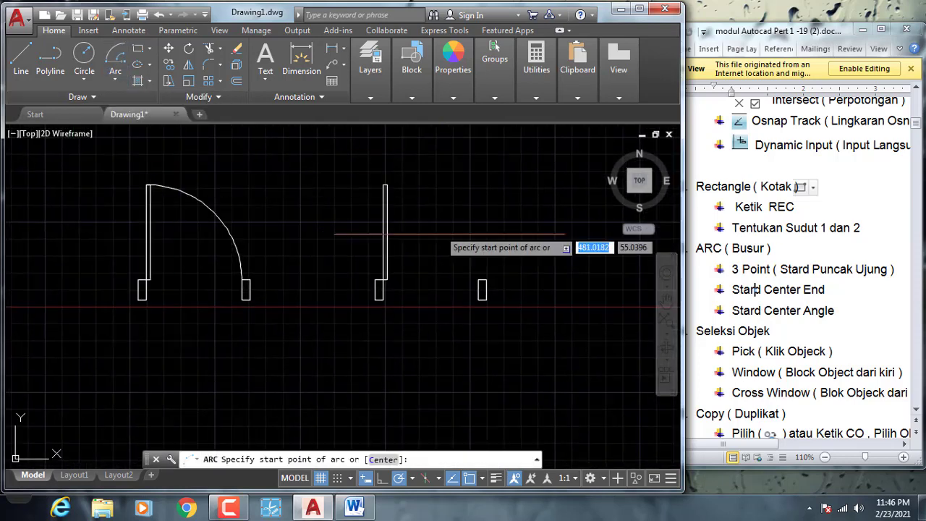
scroll(463, 266, "up", 2)
left_click(490, 287)
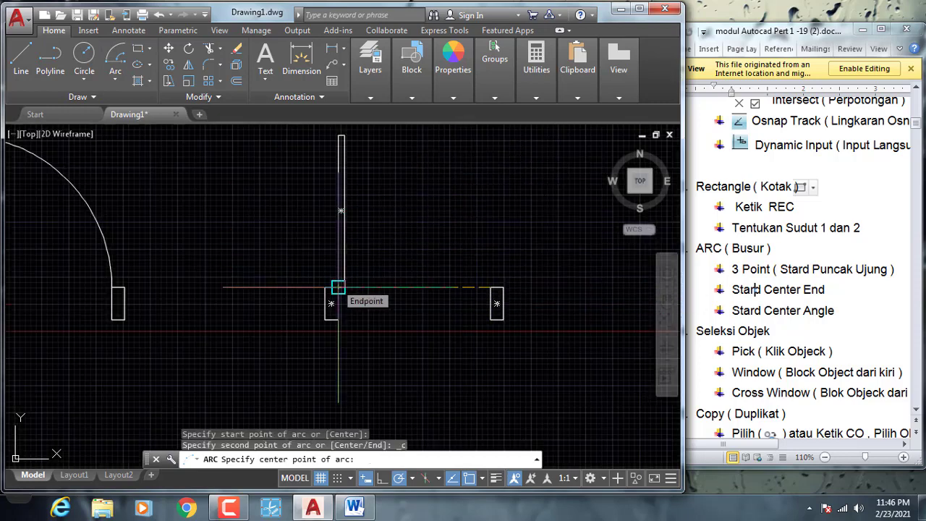
left_click(337, 287)
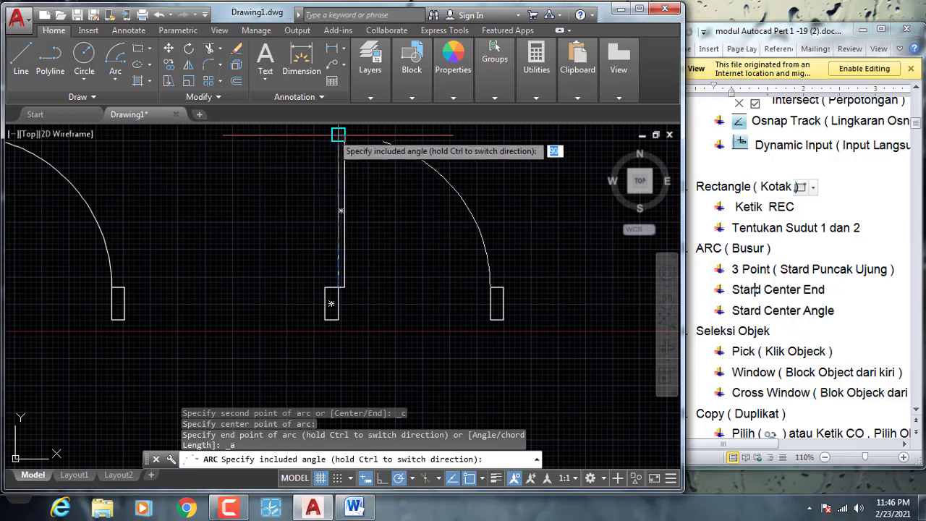
left_click(85, 80)
left_click(99, 132)
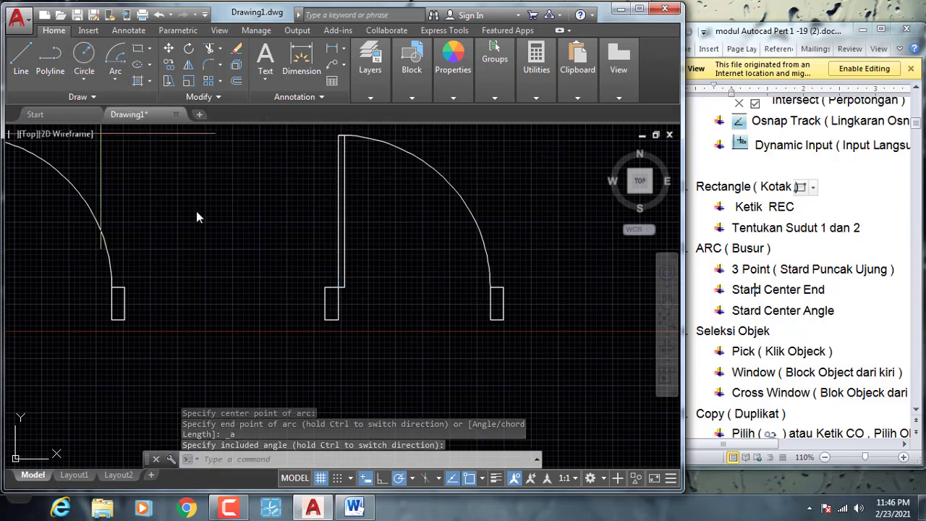
left_click(337, 288)
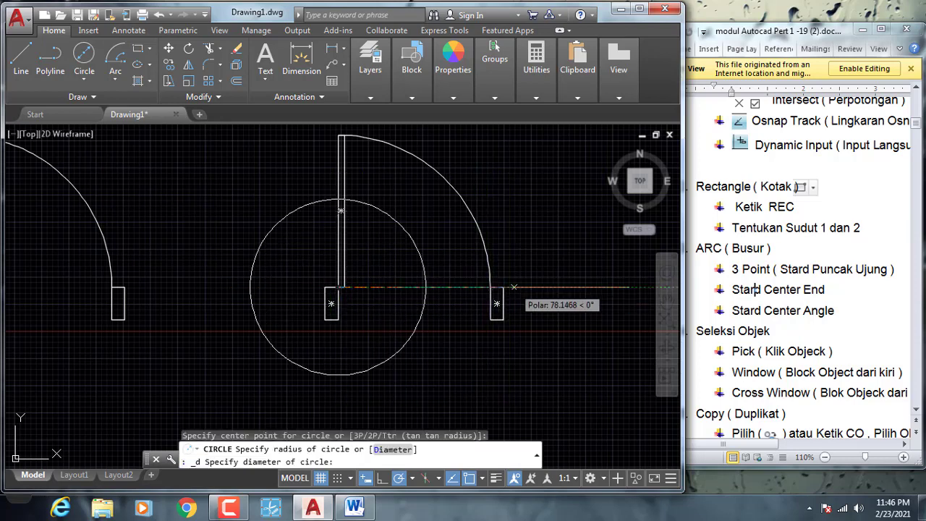
key("Escape")
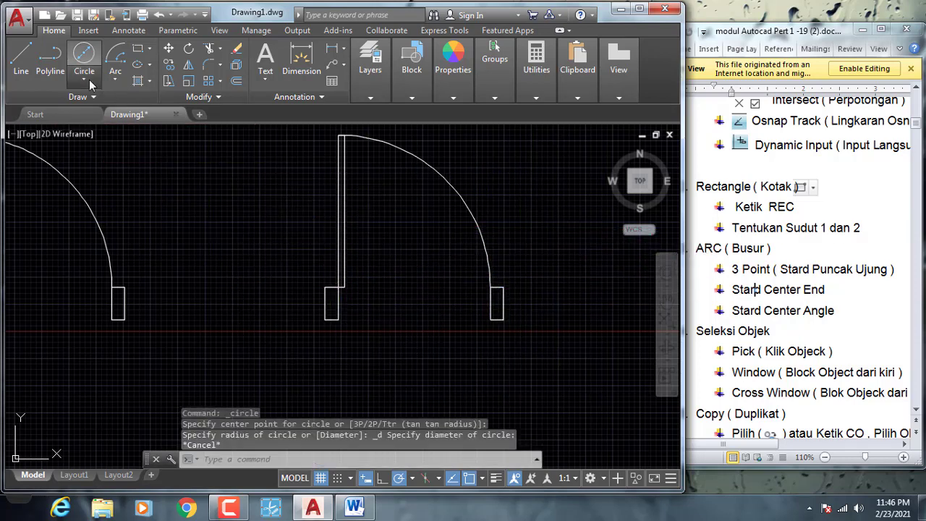
left_click(84, 80)
left_click(98, 157)
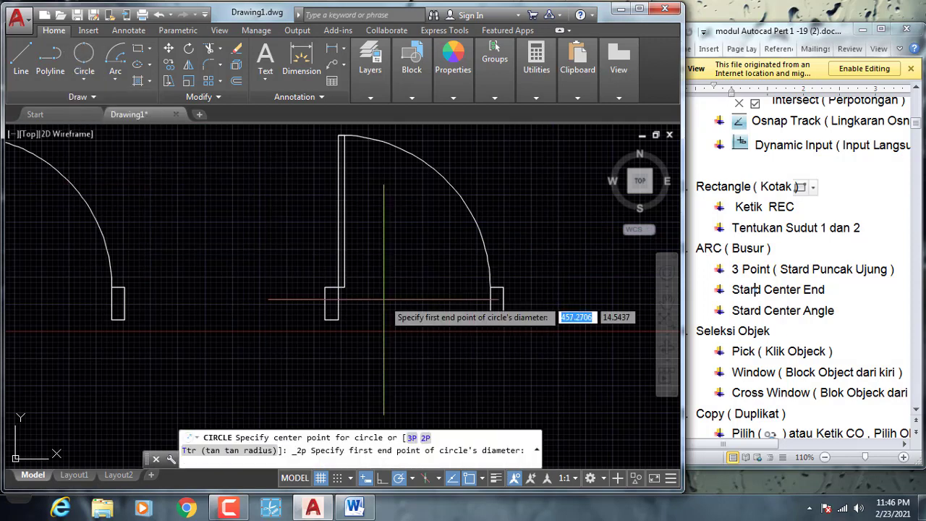
scroll(335, 286, "up", 3)
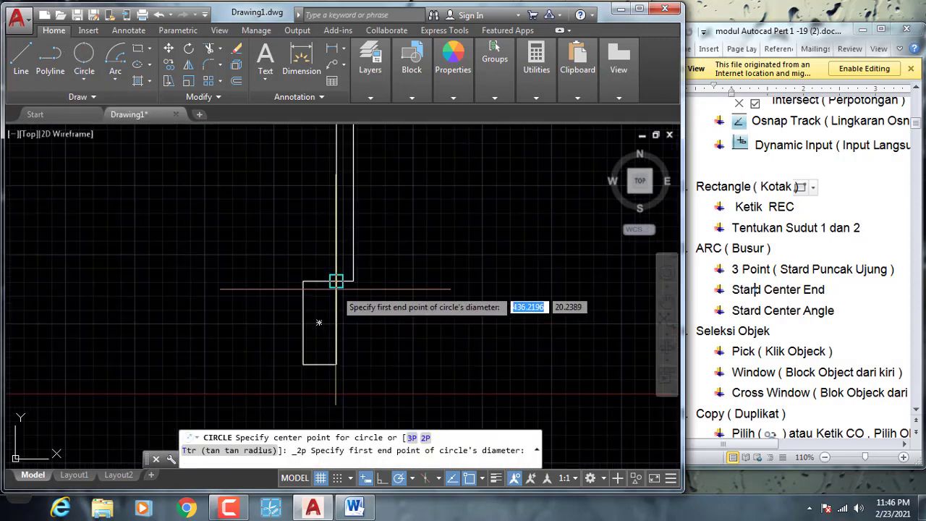
left_click(335, 281)
scroll(333, 275, "down", 2)
scroll(413, 262, "down", 1)
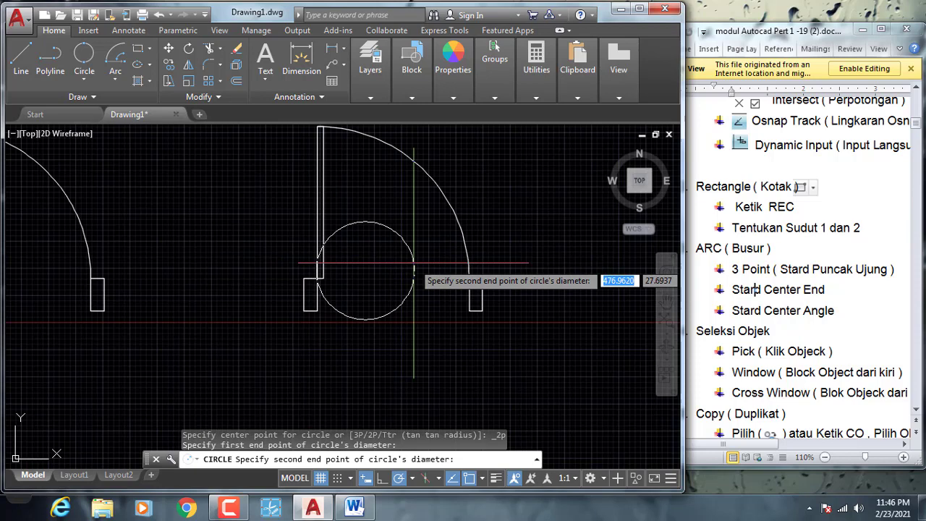
left_click(469, 278)
left_click(418, 206)
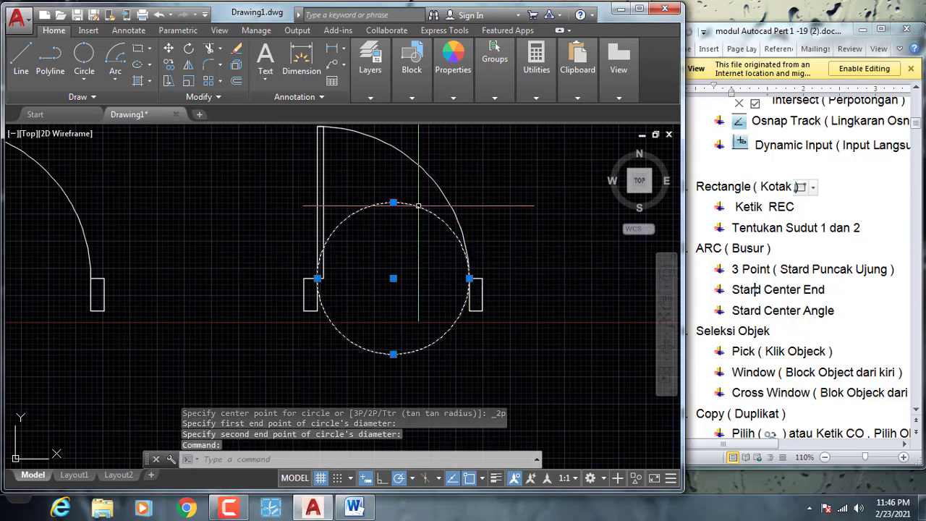
left_click(392, 202)
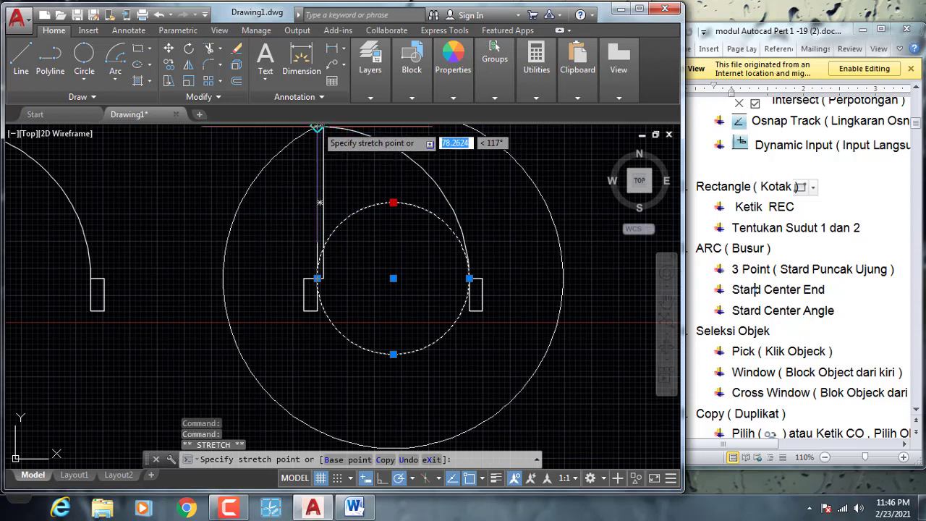
key("Escape")
Delete the trial circle and draw a 2-point circle to the right of the doors
key("Return")
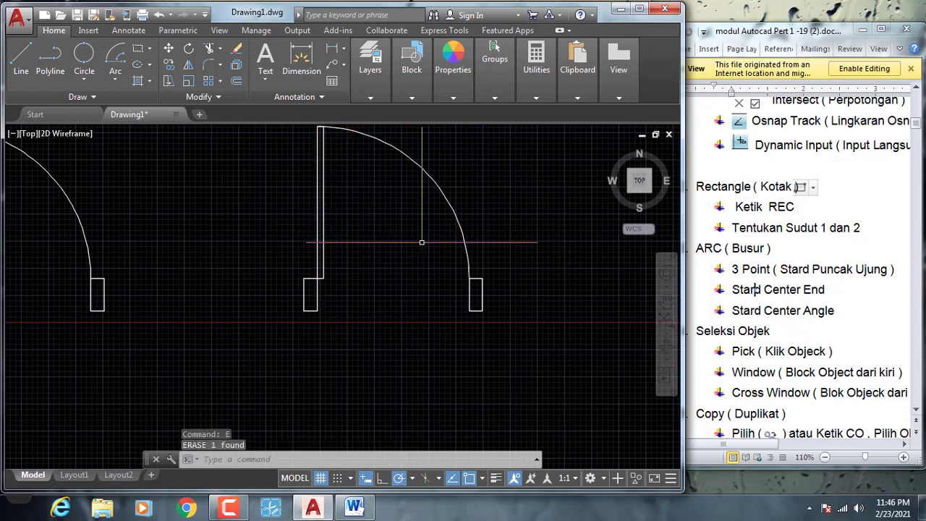
scroll(462, 195, "down", 2)
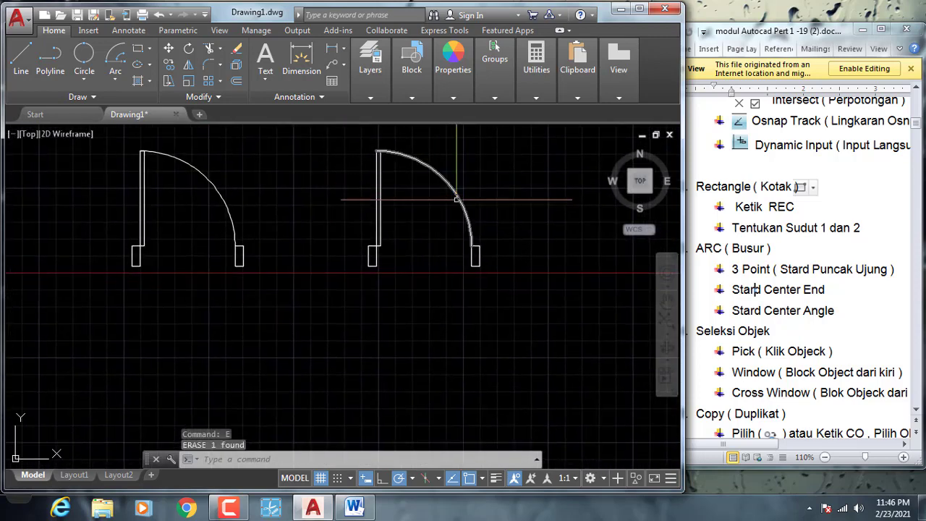
scroll(456, 198, "down", 3)
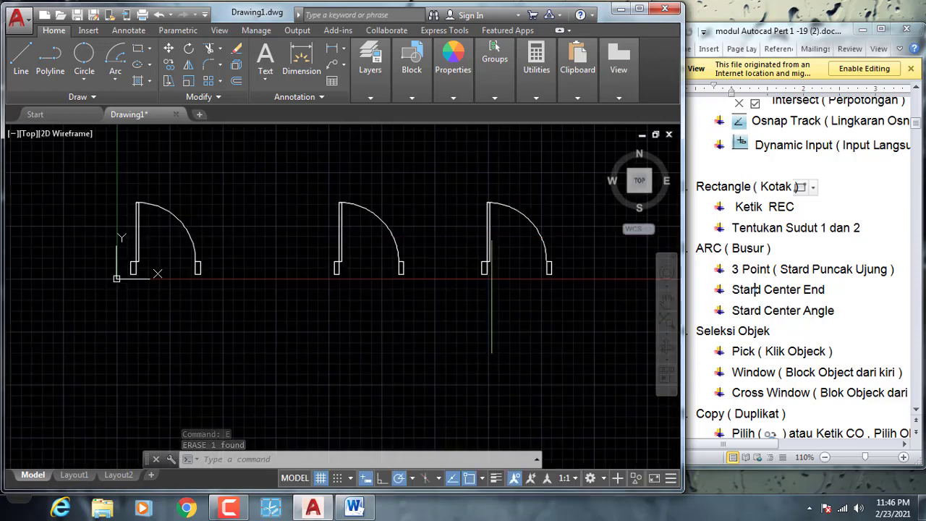
scroll(492, 275, "up", 2)
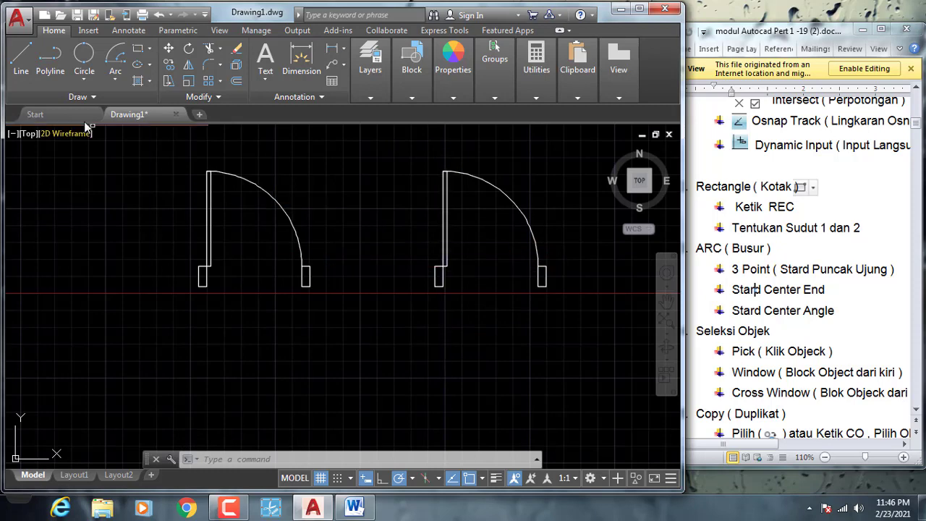
left_click(84, 58)
scroll(102, 211, "down", 4)
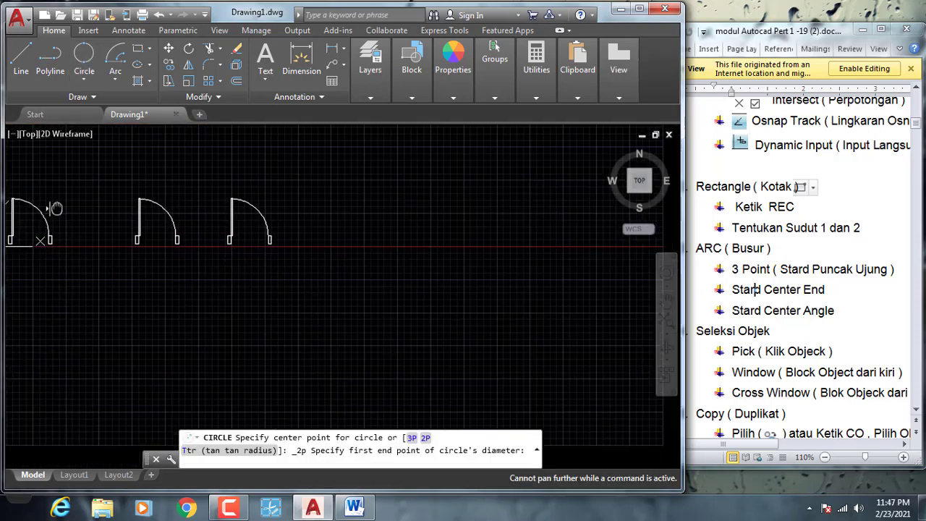
left_click(450, 215)
left_click(521, 253)
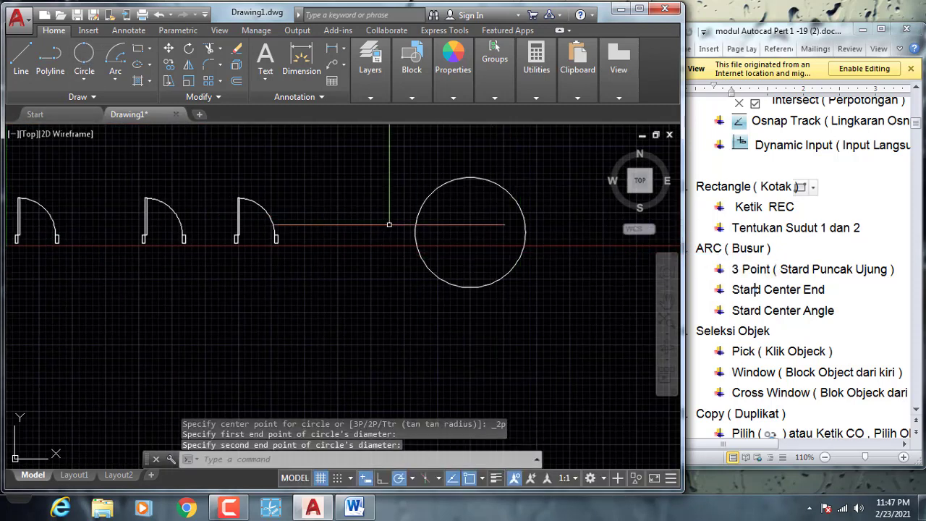
Draw two radius lines from the circle's centre to its top and right quadrants
left_click(25, 69)
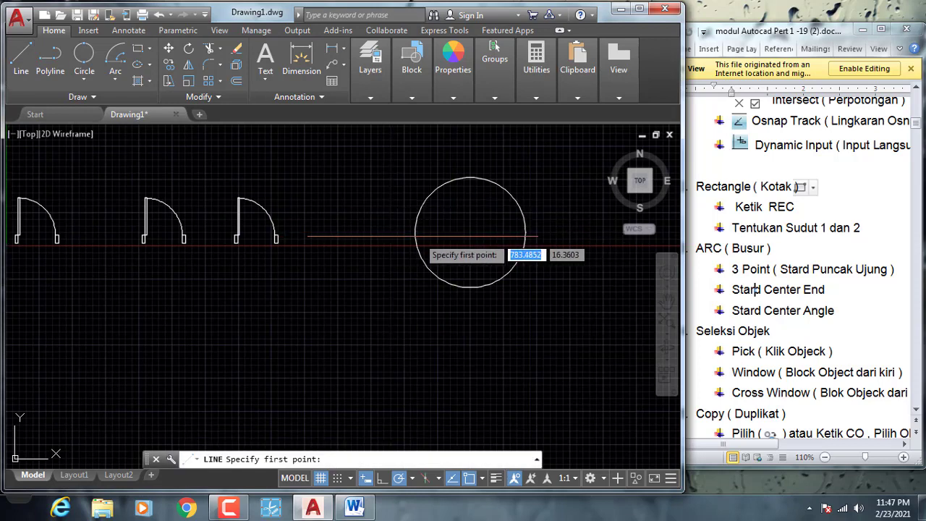
left_click(469, 232)
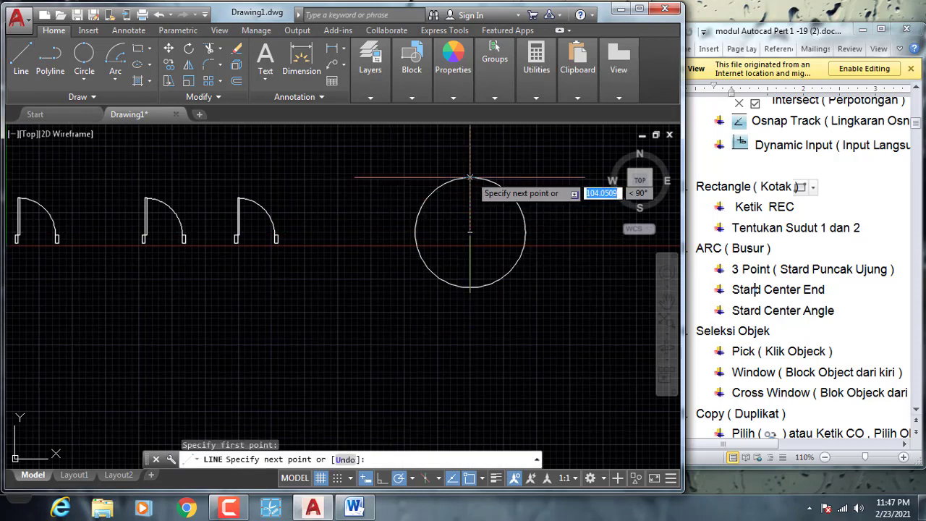
left_click(469, 193)
key("Return")
key("Return")
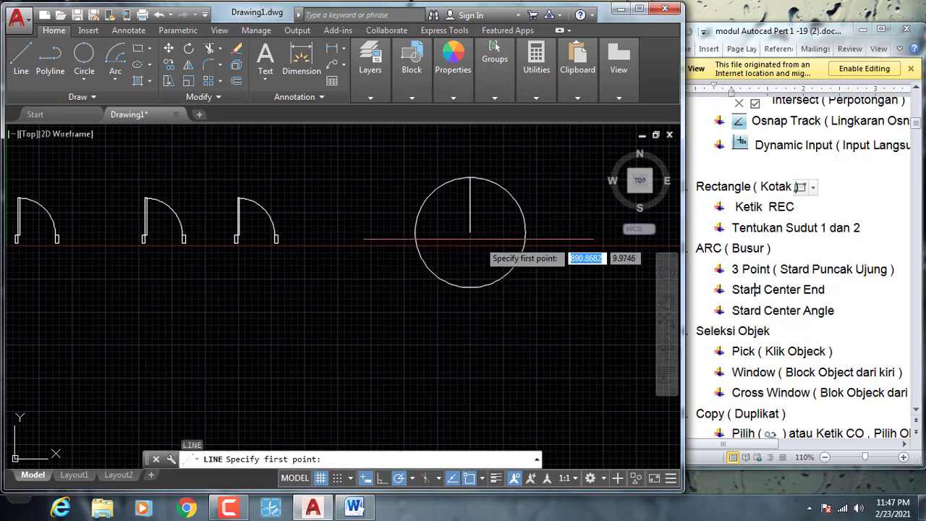
left_click(470, 232)
left_click(532, 231)
key("Return")
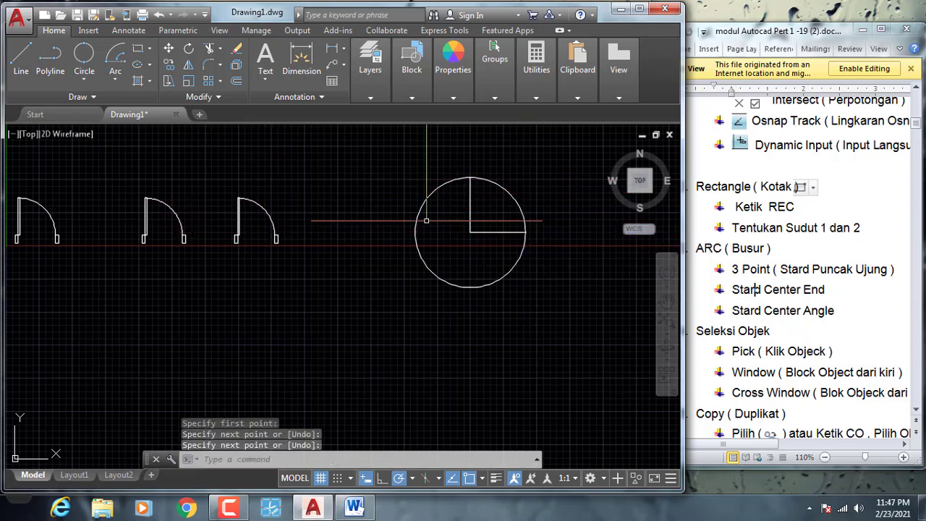
middle_click_drag(7, 243, 210, 273)
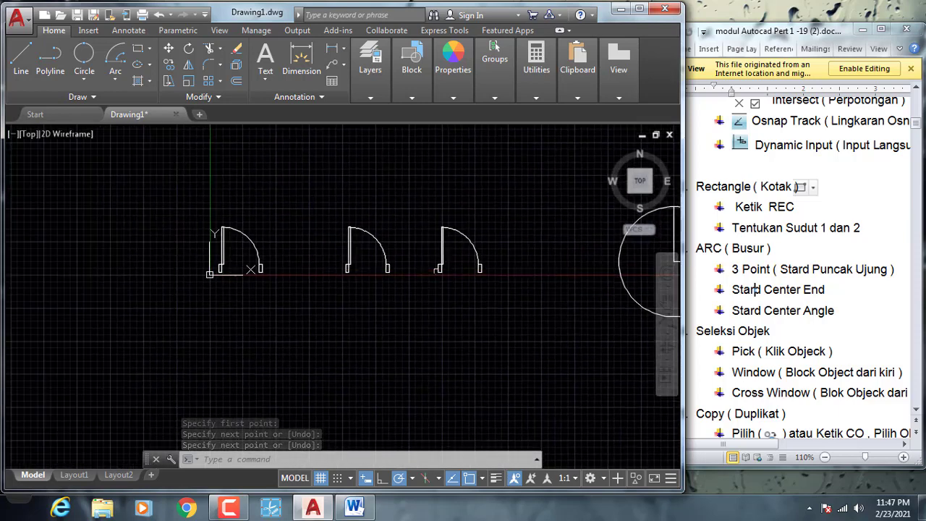
scroll(251, 269, "up", 2)
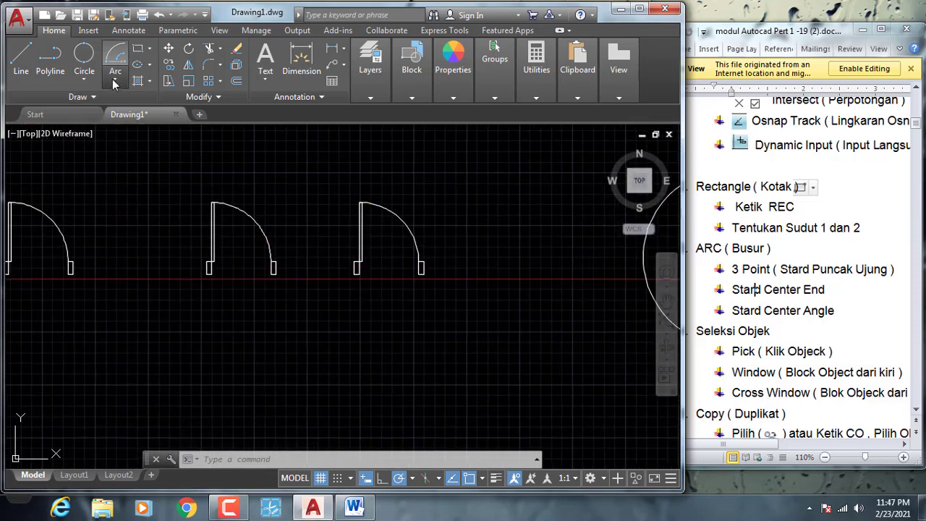
left_click(114, 82)
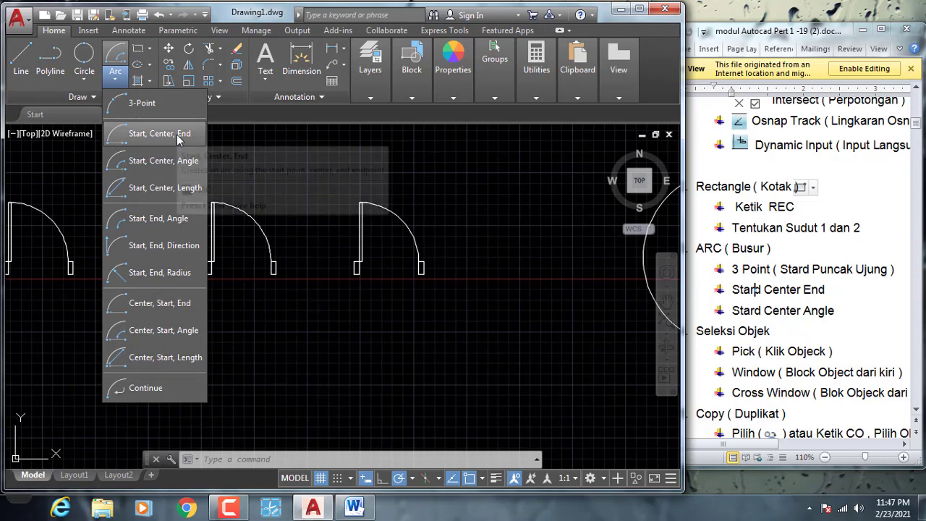
left_click(400, 312)
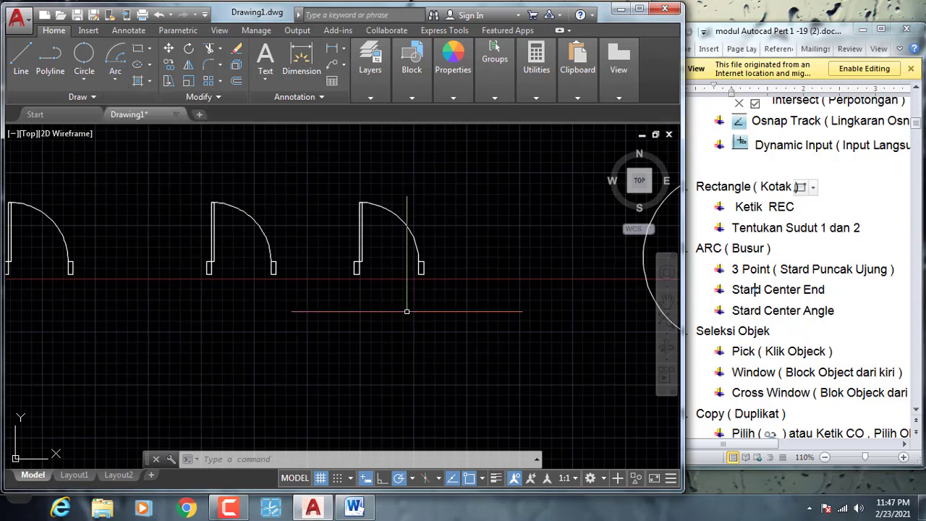
middle_click_drag(286, 289, 371, 287)
scroll(210, 286, "up", 1)
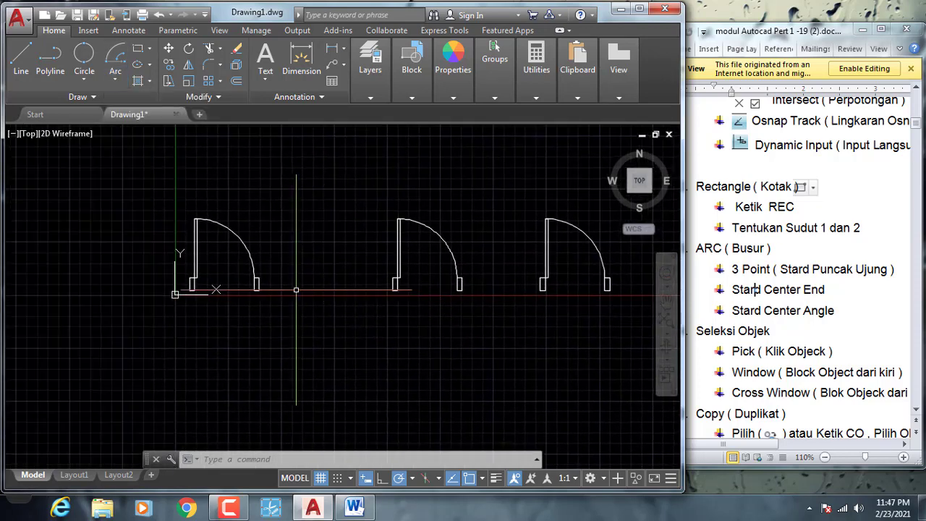
scroll(252, 278, "up", 2)
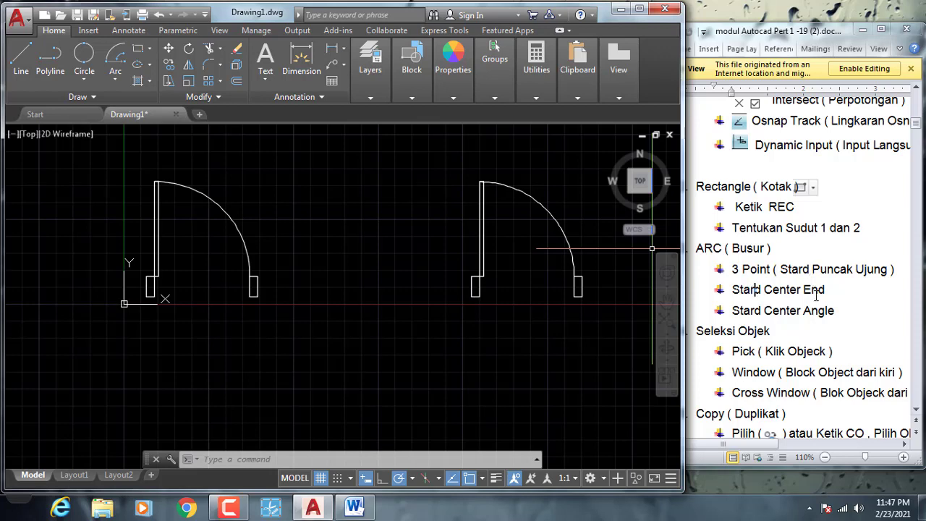
scroll(541, 312, "down", 2)
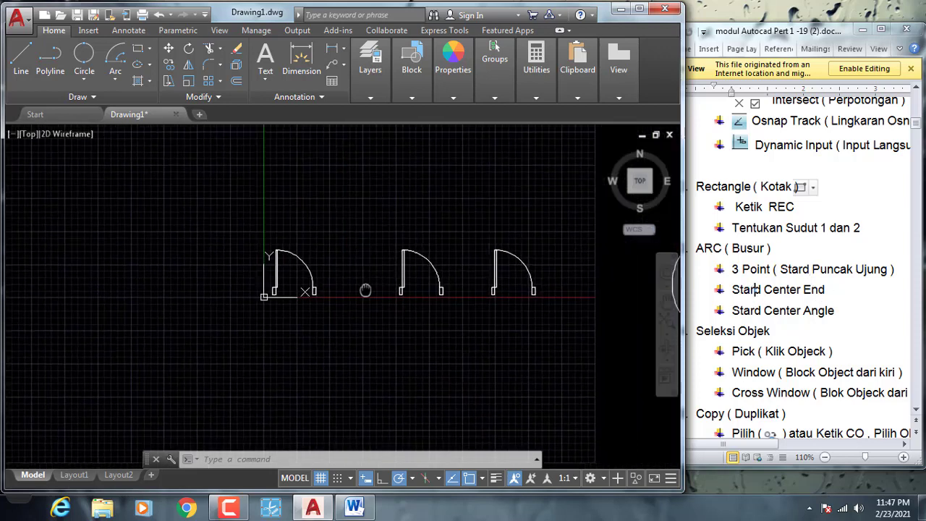
scroll(499, 260, "up", 2)
left_click(530, 235)
left_click(507, 268)
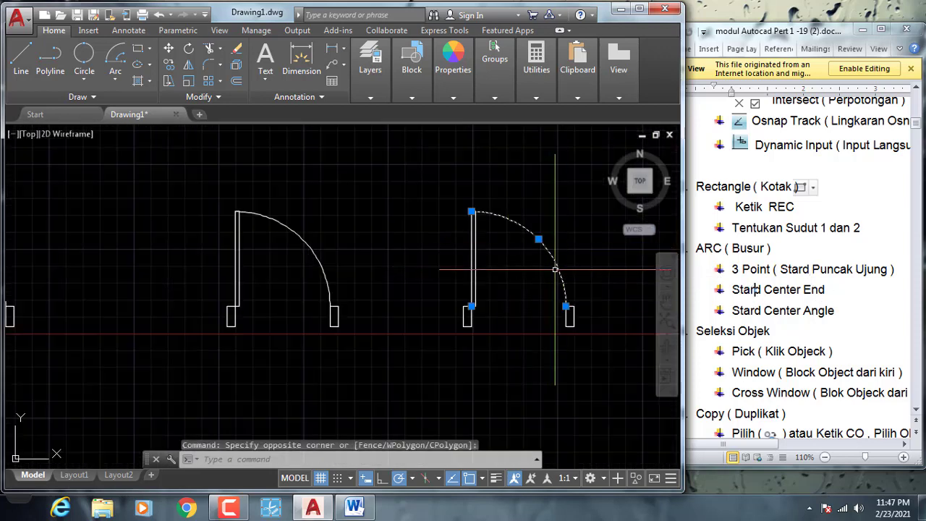
Erase the rightmost door's old arc and redraw a 90° Start-Center-End arc from leaf top around the hinge
type("e")
key("Return")
left_click(113, 80)
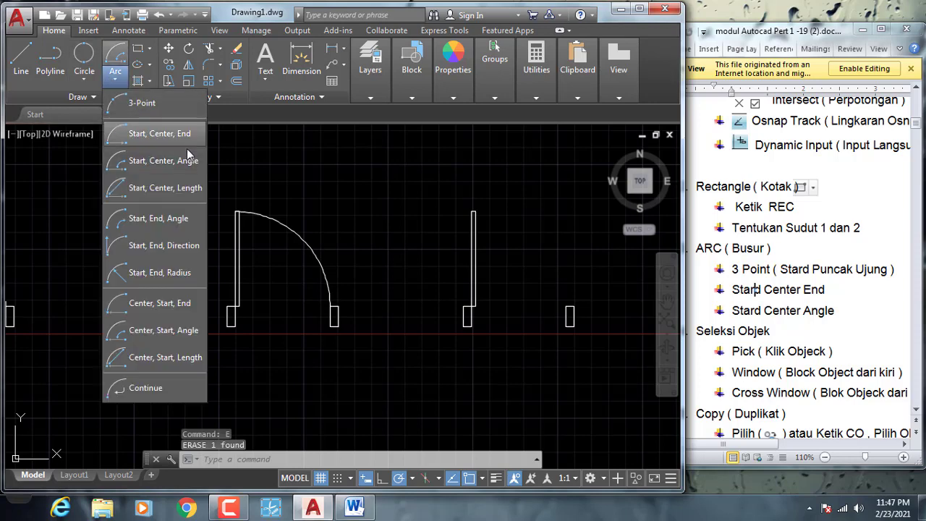
left_click(159, 133)
left_click(566, 306)
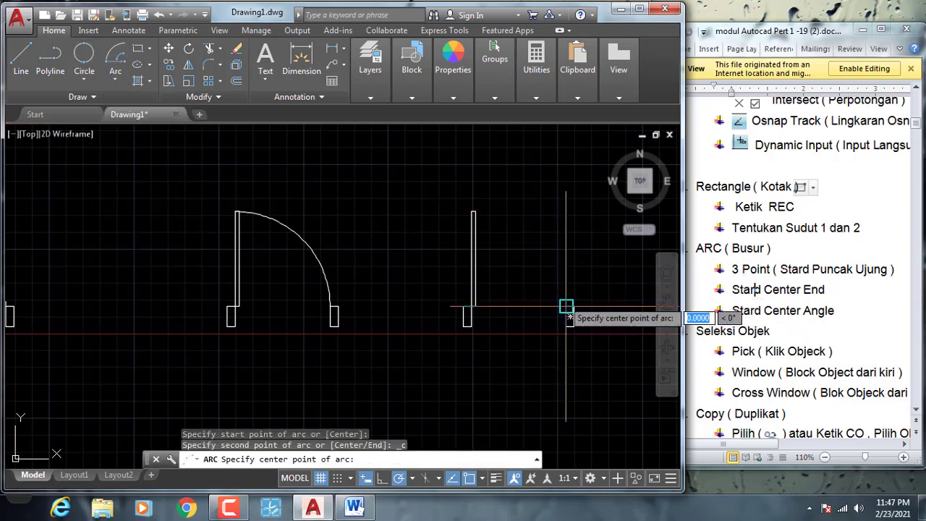
left_click(463, 306)
scroll(473, 304, "up", 2)
type("90")
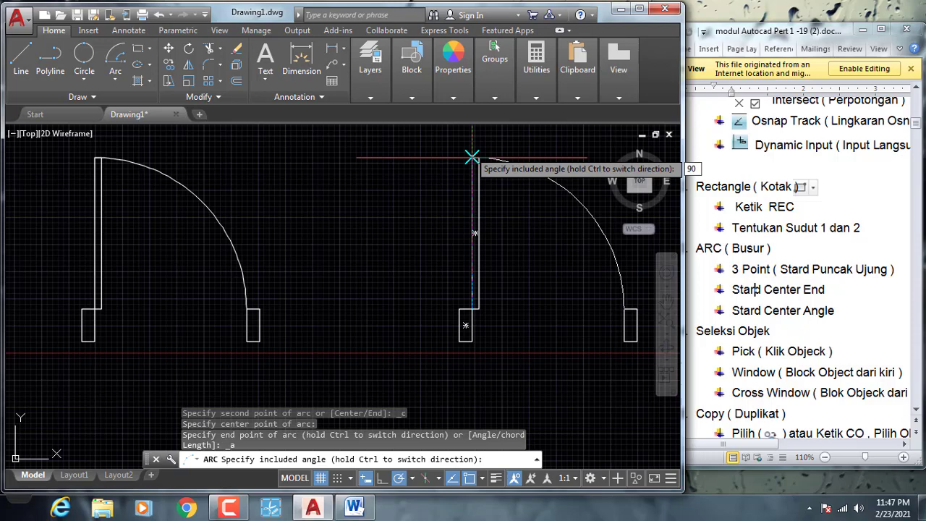
key("Return")
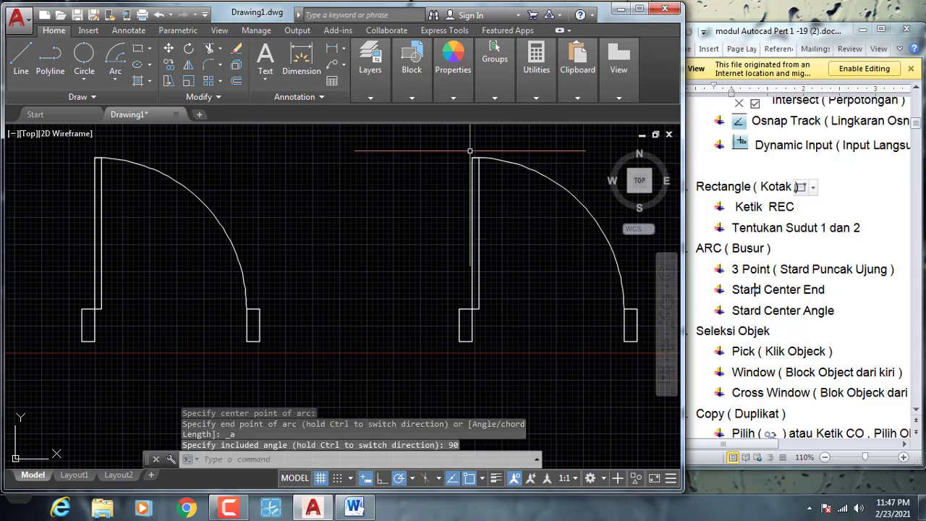
scroll(169, 245, "down", 3)
scroll(133, 246, "up", 2)
middle_click_drag(499, 215, 426, 226)
Window-select the reference circle with its two radius lines and erase them with E
scroll(426, 227, "down", 2)
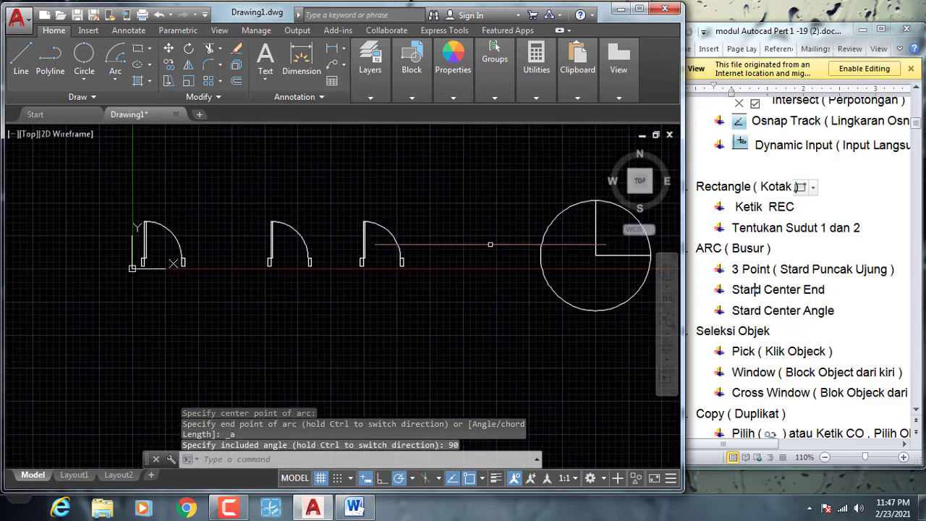
left_click(541, 247)
middle_click_drag(541, 247, 479, 247)
left_click(409, 157)
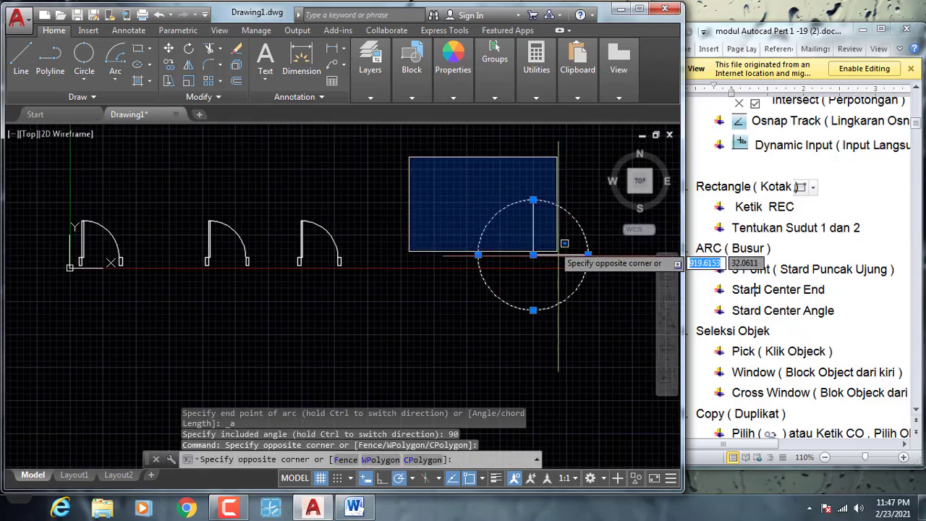
left_click(599, 329)
type("e")
key("Return")
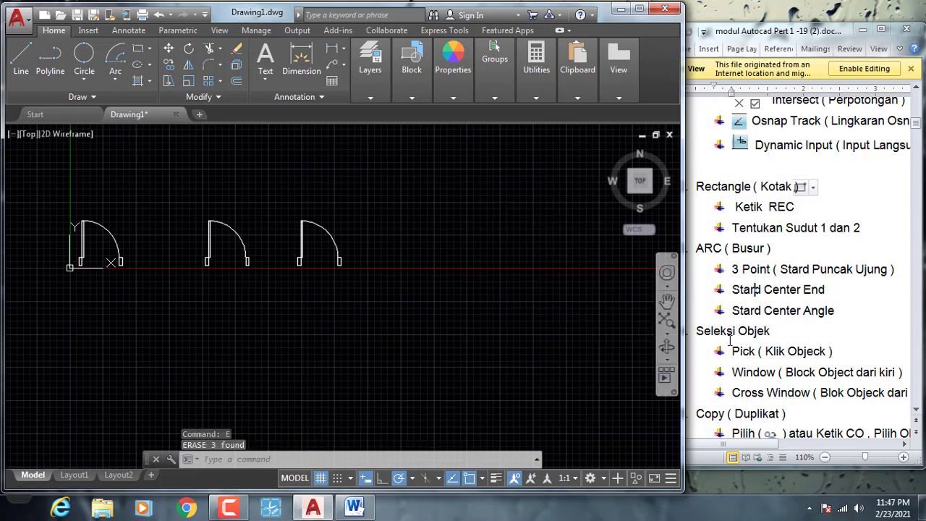
scroll(173, 250, "up", 2)
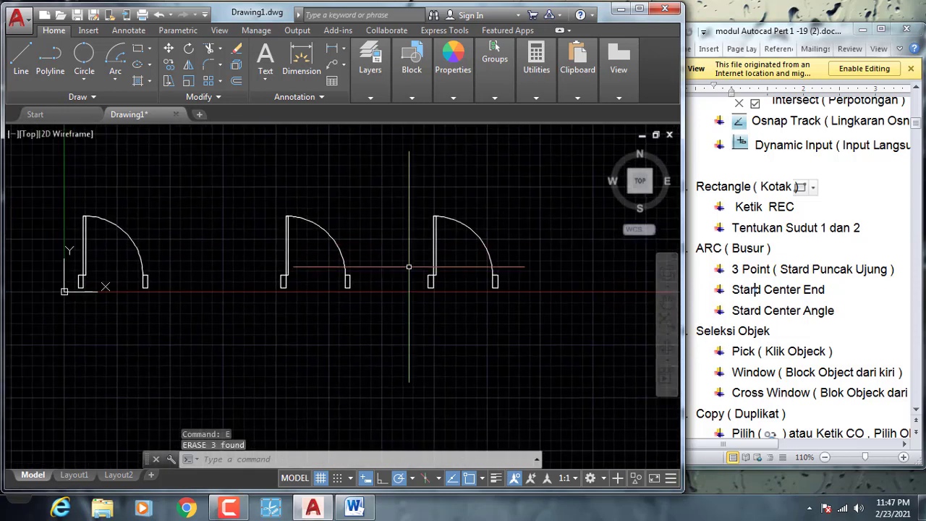
left_click(230, 509)
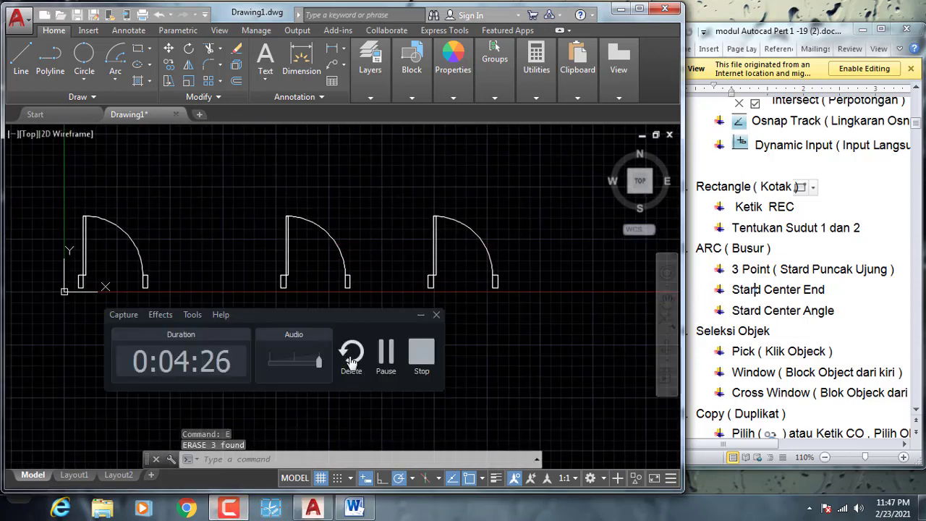